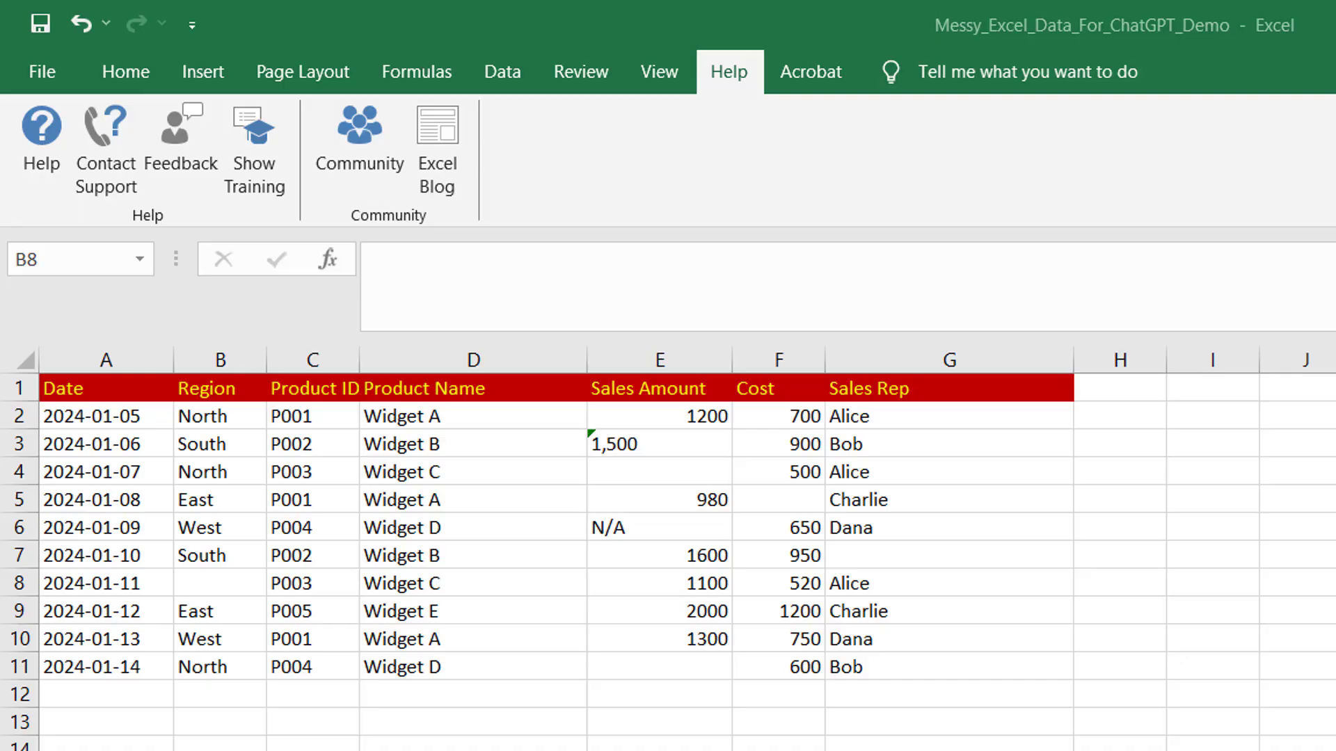
Examine both worksheets, checking the raw sales table's Region cell B8, Sales Amount cells E3 and E6, Cost cell F5 and Sales Rep cell G7.
key("ctrl+Page_Down")
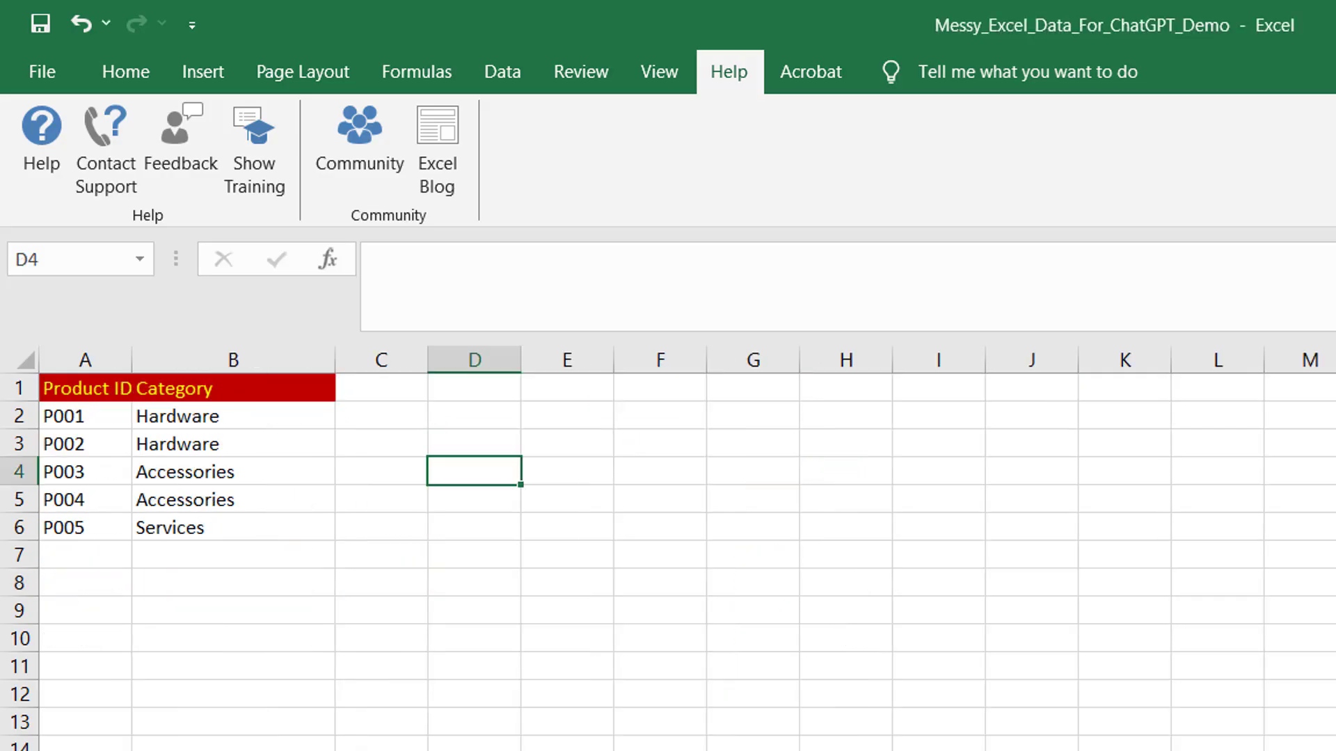
key("ctrl+Page_Up")
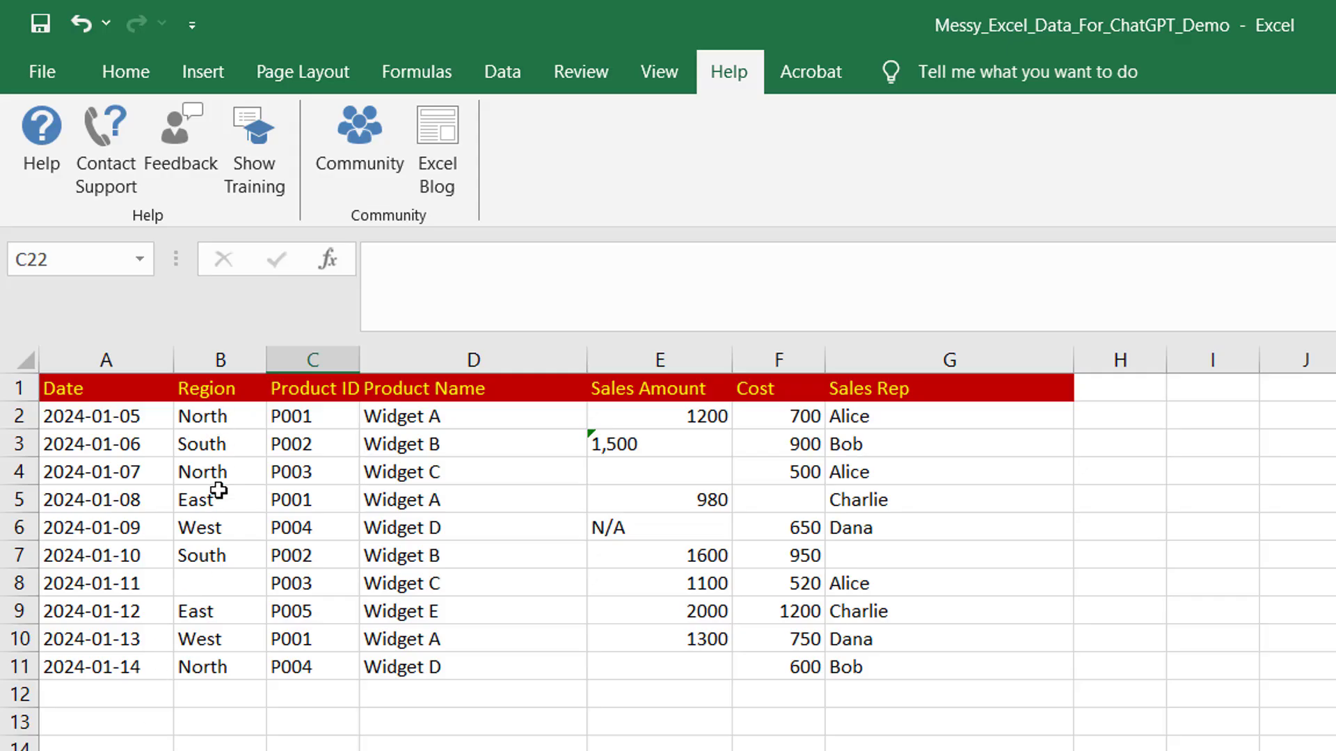
left_click(218, 589)
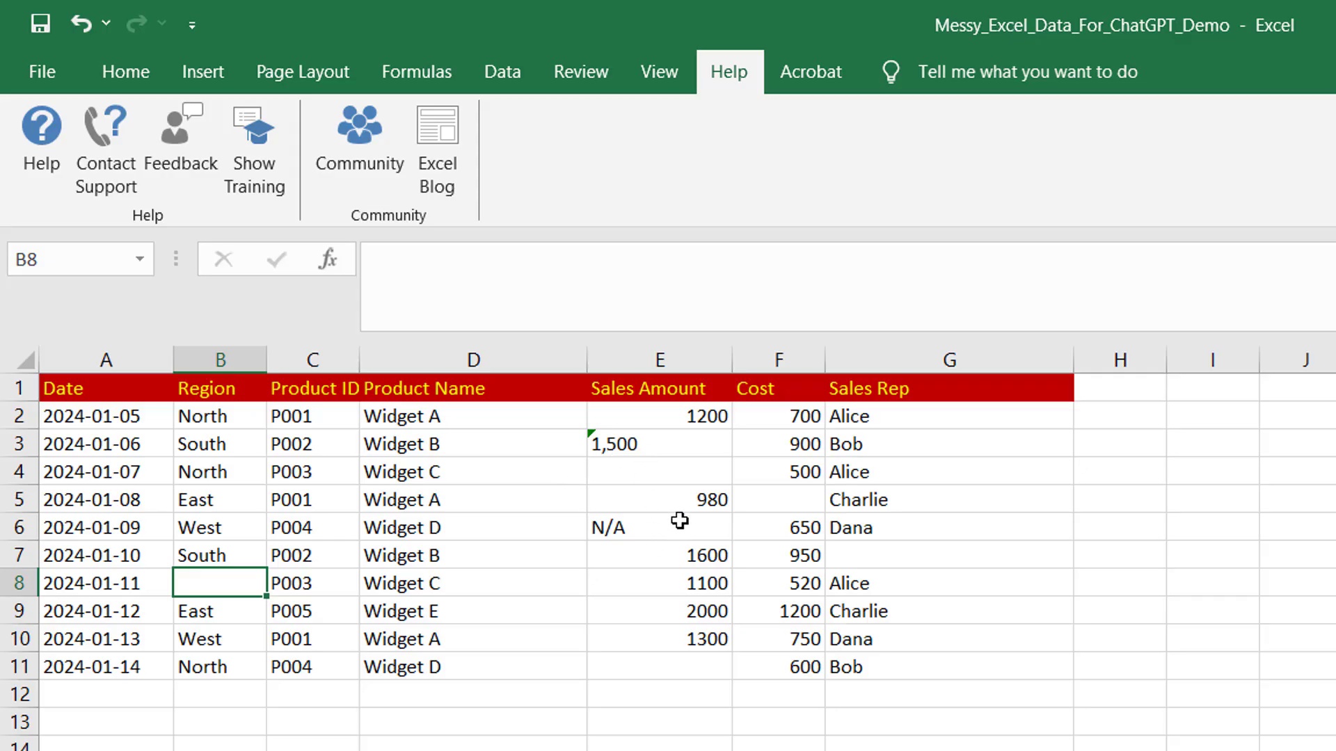
left_click(662, 446)
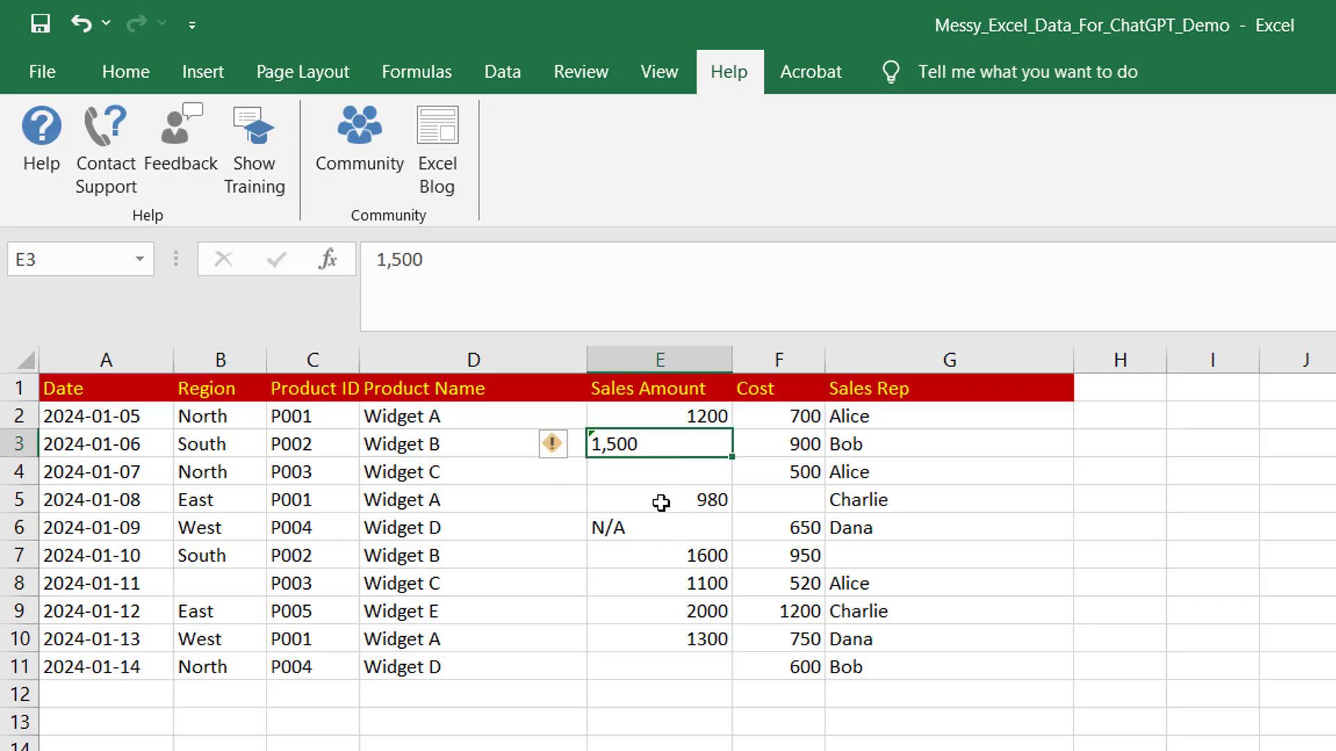
left_click(637, 531)
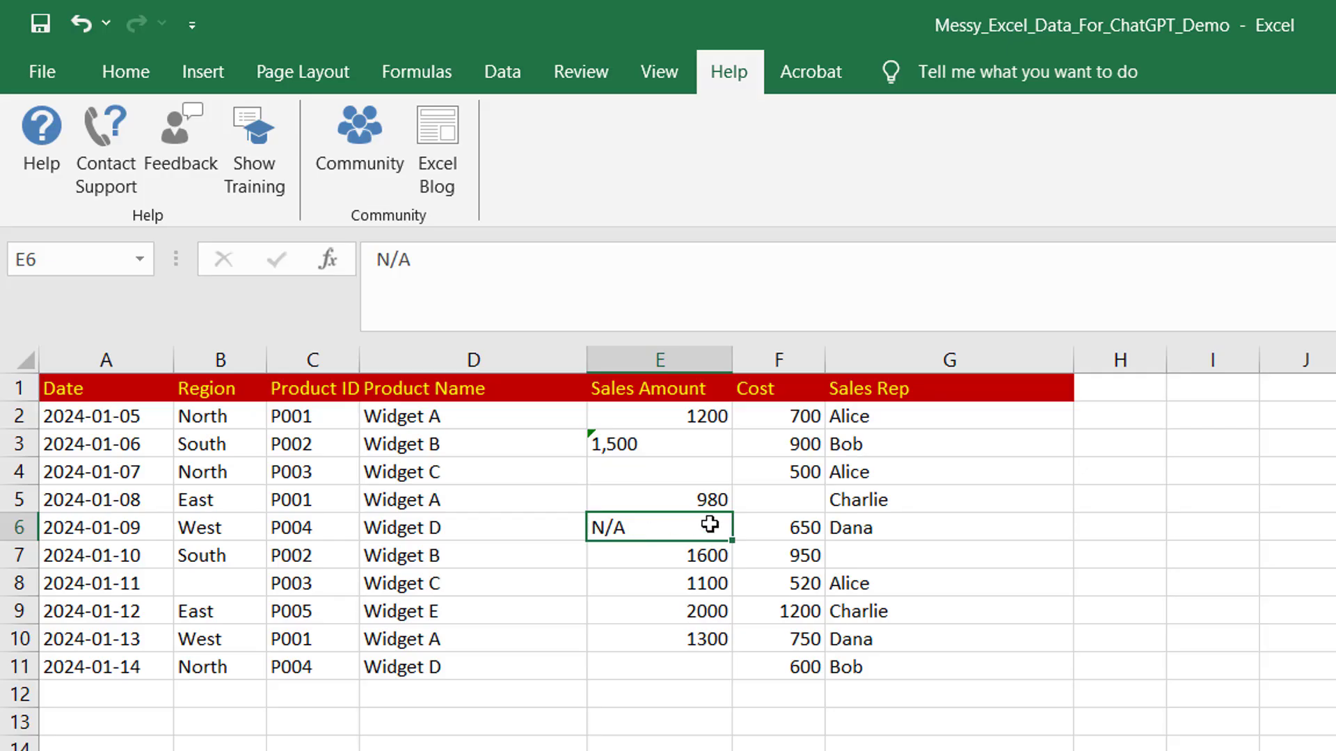
left_click(791, 501)
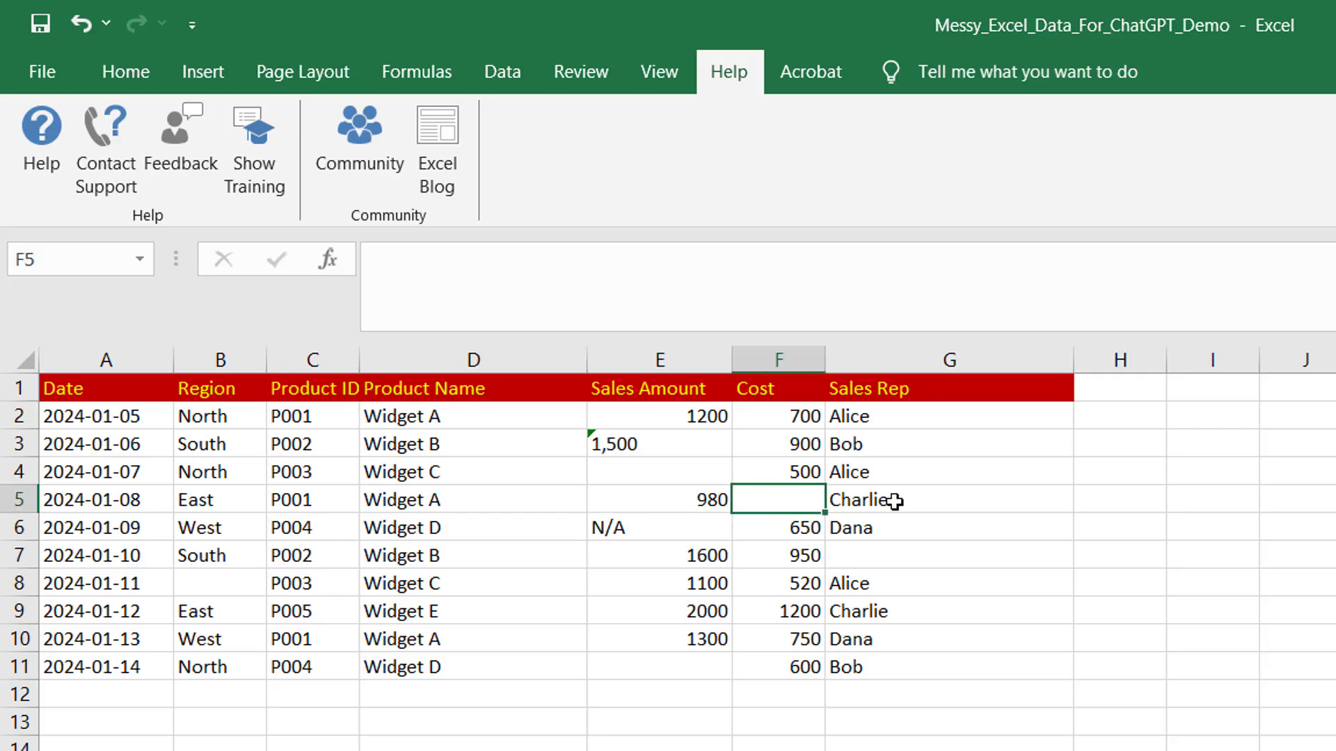
left_click(900, 557)
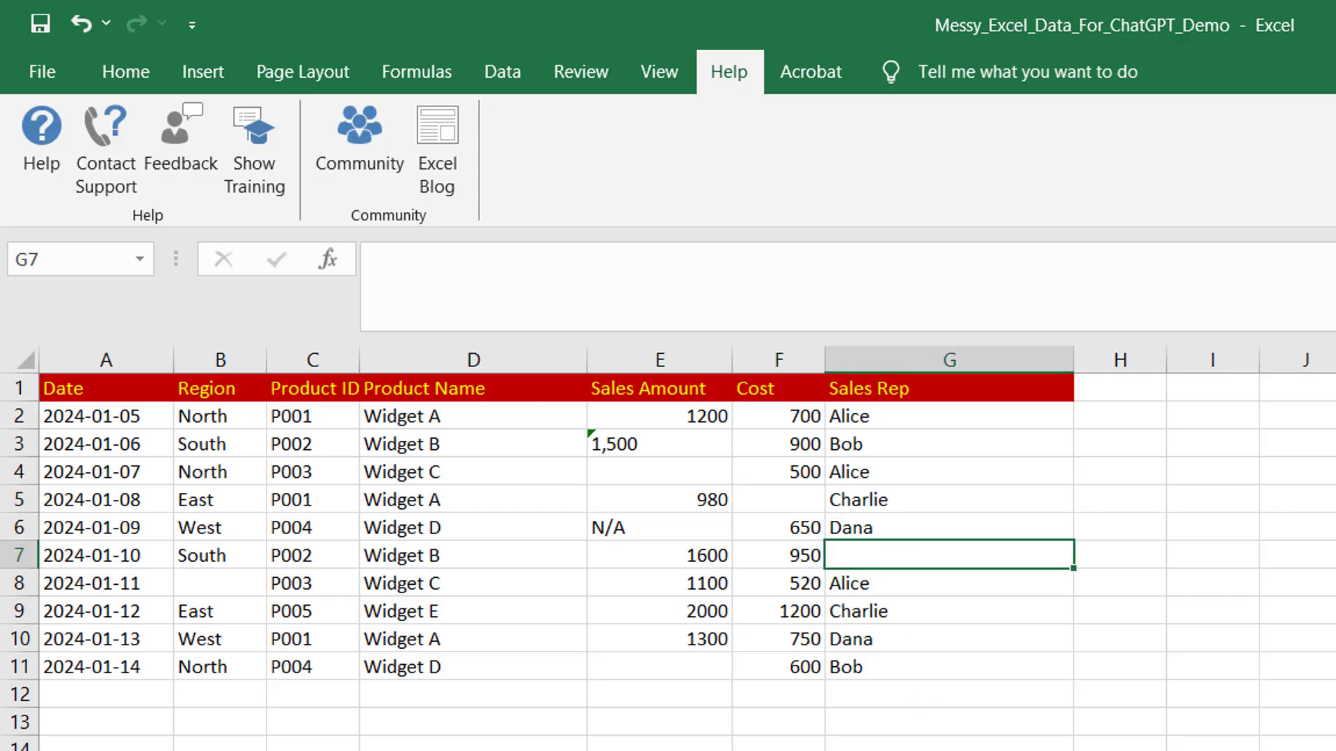
Switch to ChatGPT, ask what is wrong with sales data containing text-stored numbers, blanks and "N/A" values and how to clean it, and read the reply.
left_click(473, 750)
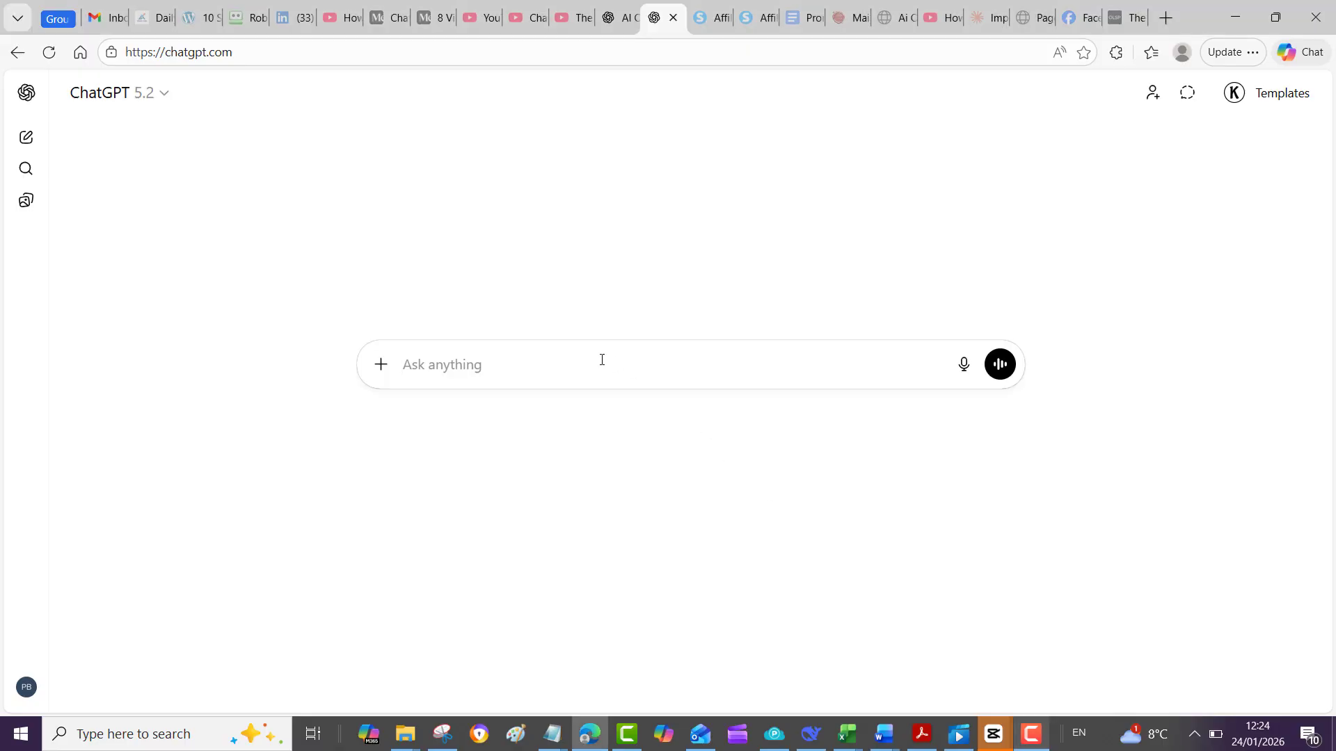
type("I have an Excel sheet with sales data. Some numbers are stored as text, some cells are blank, and some values like \"N/A\" appear in numeric columns. Can you explain what’s wrong with this data and how I should clean it so analysis works properly?")
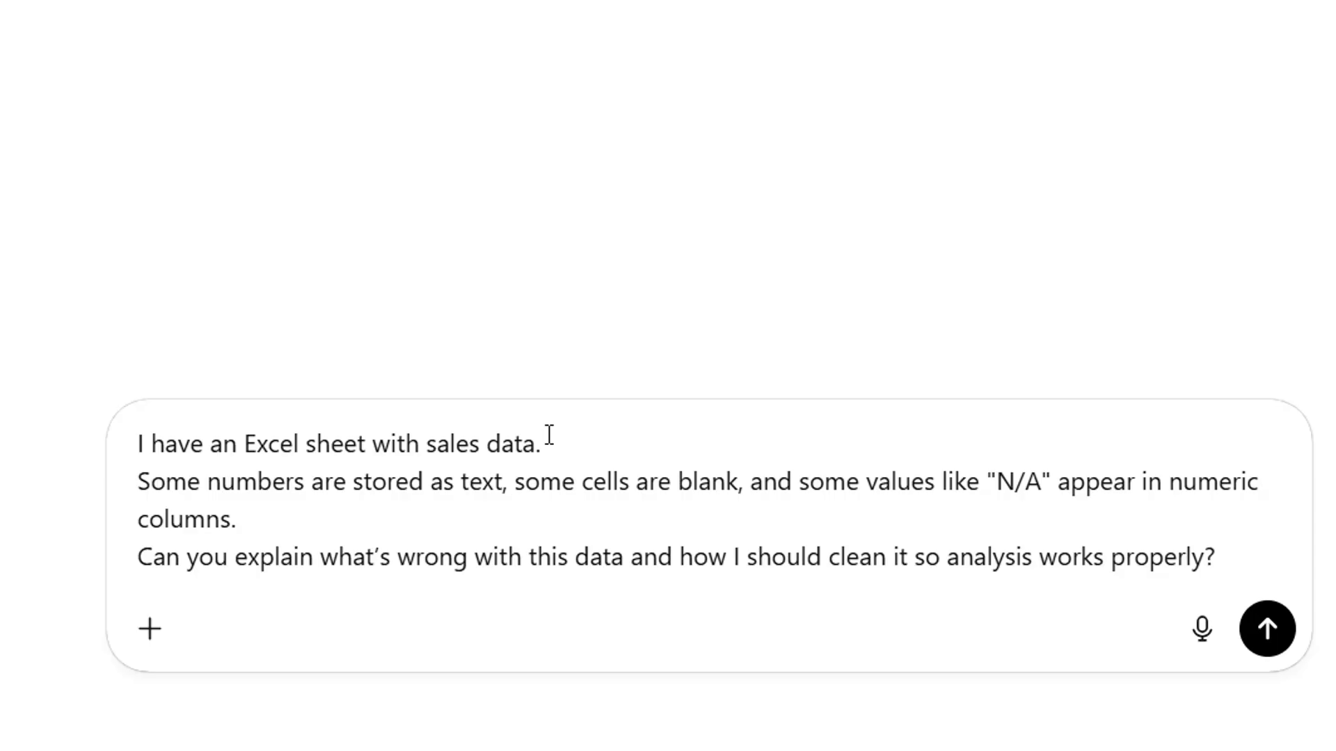
left_click(1267, 629)
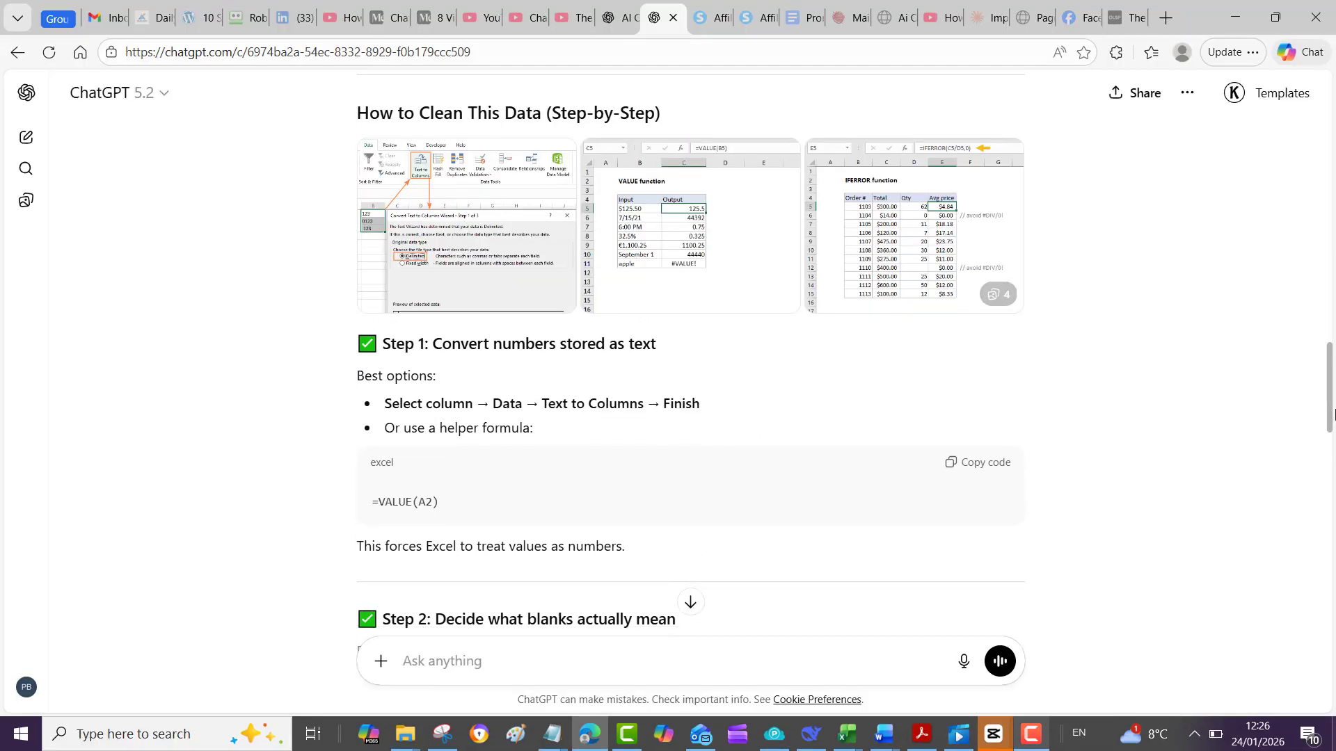
scroll(1333, 432, "down", 2)
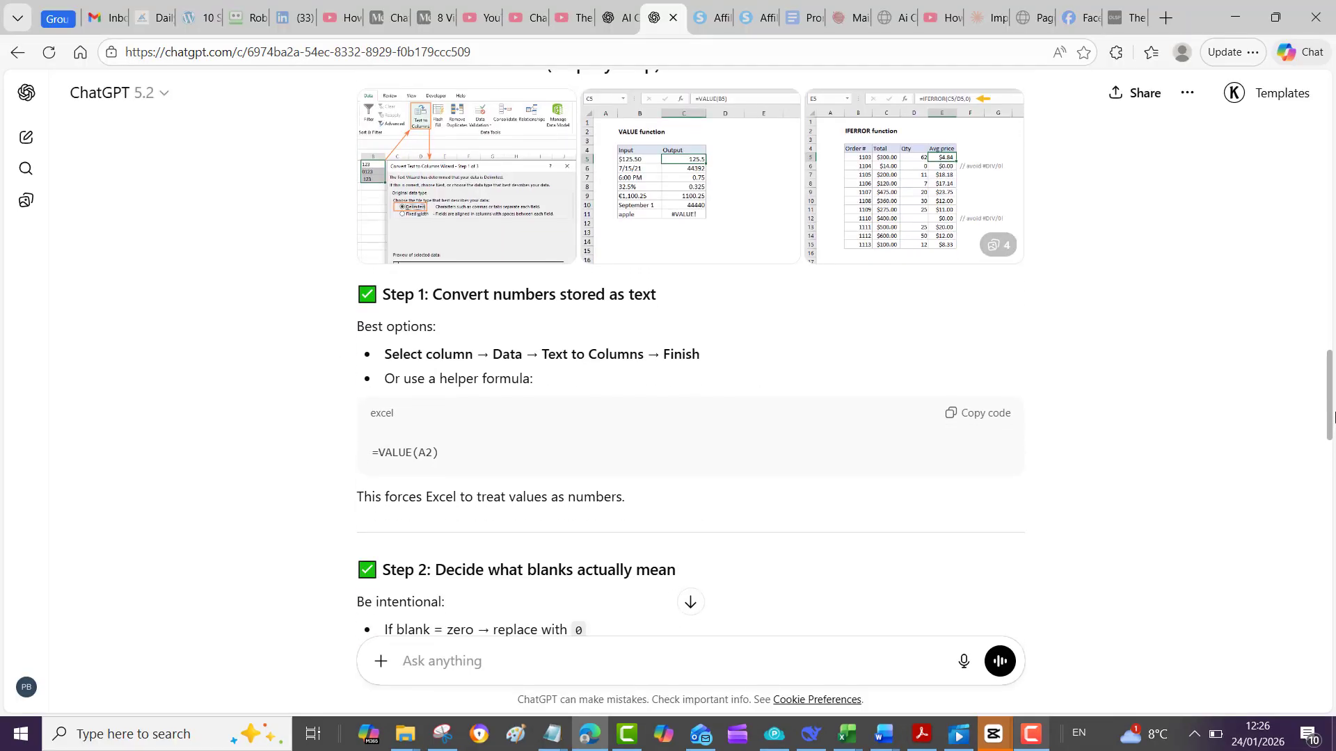
scroll(1333, 431, "down", 1)
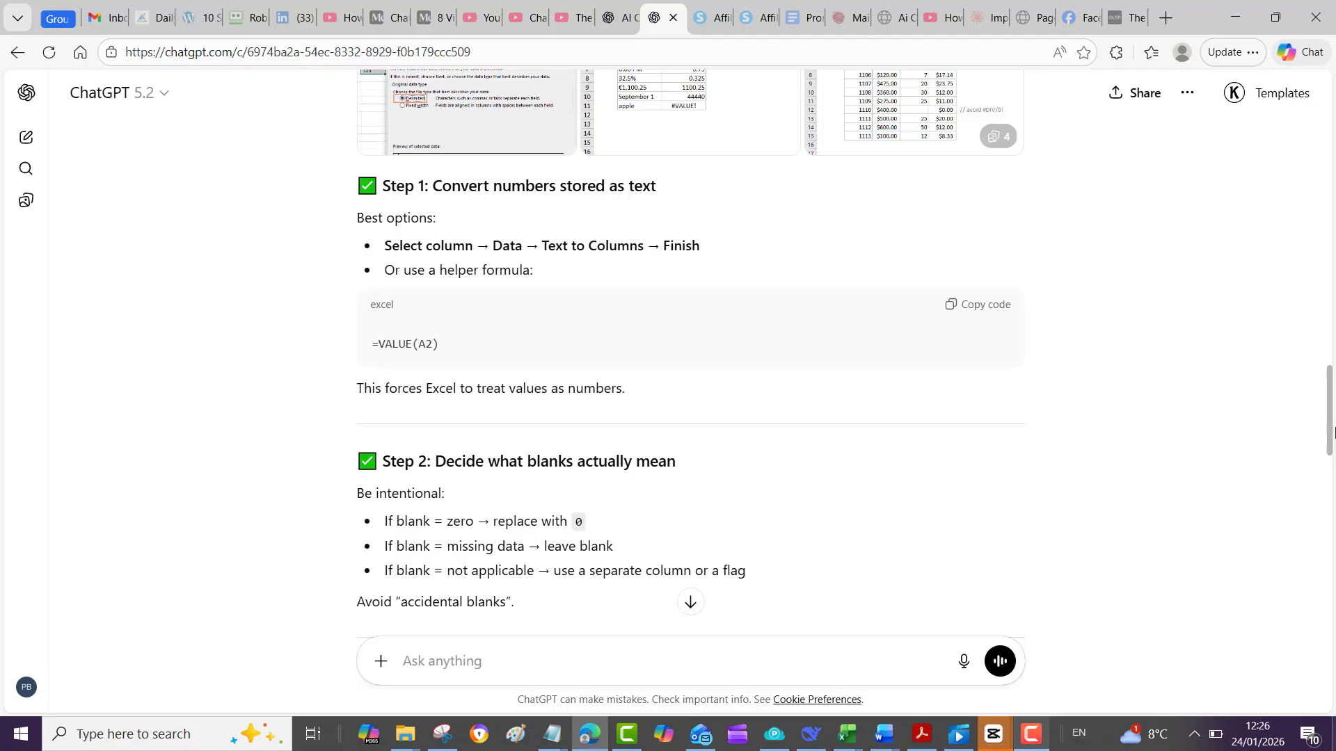
left_click_drag(1332, 438, 1333, 498)
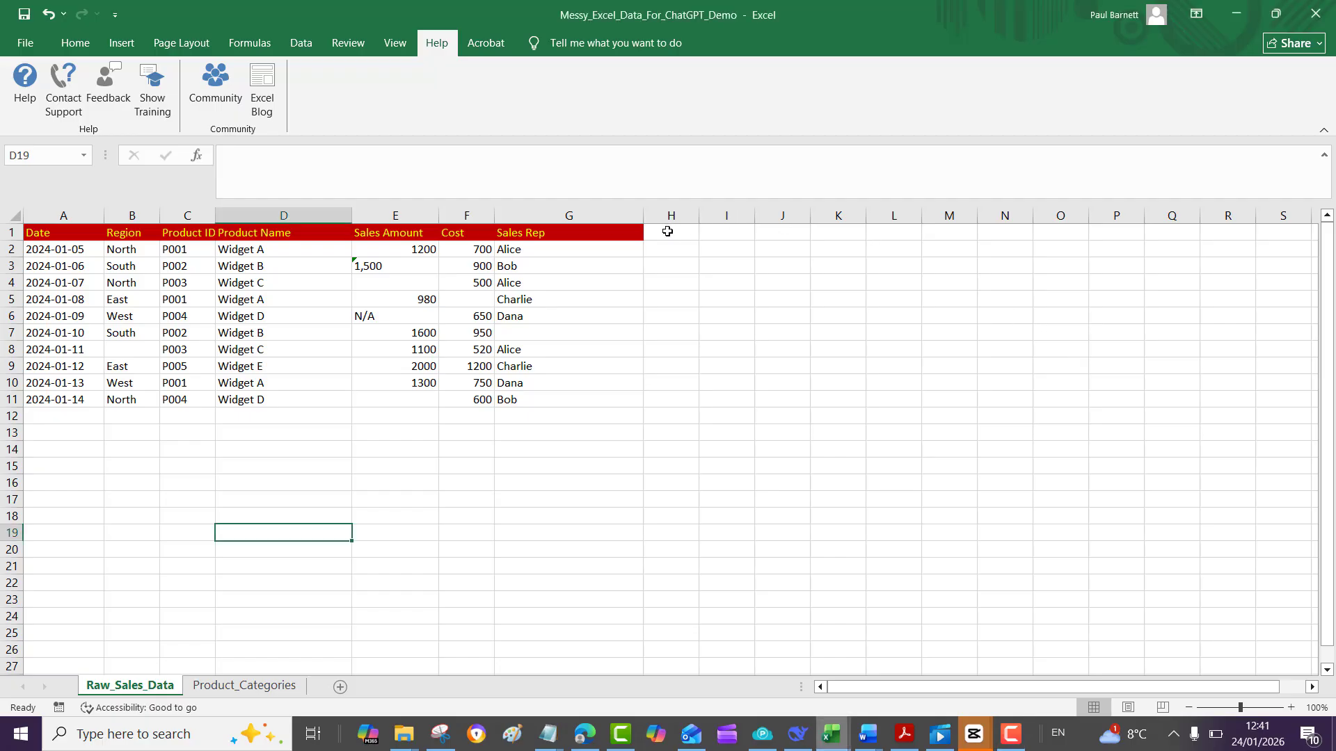
Compare Product IDs on both Excel sheets, and ask ChatGPT which formula best adds a Category column from Product_Categories matched on Product ID, and why.
left_click(668, 231)
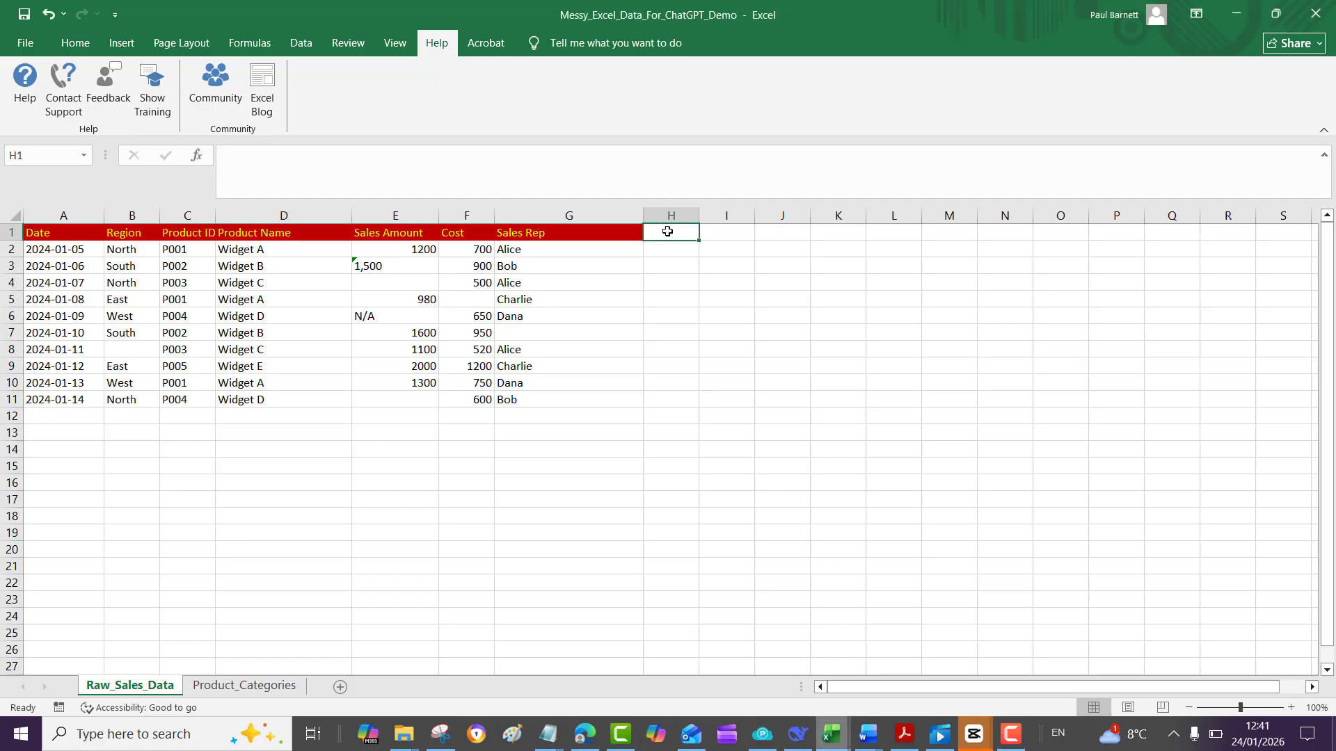
left_click(245, 686)
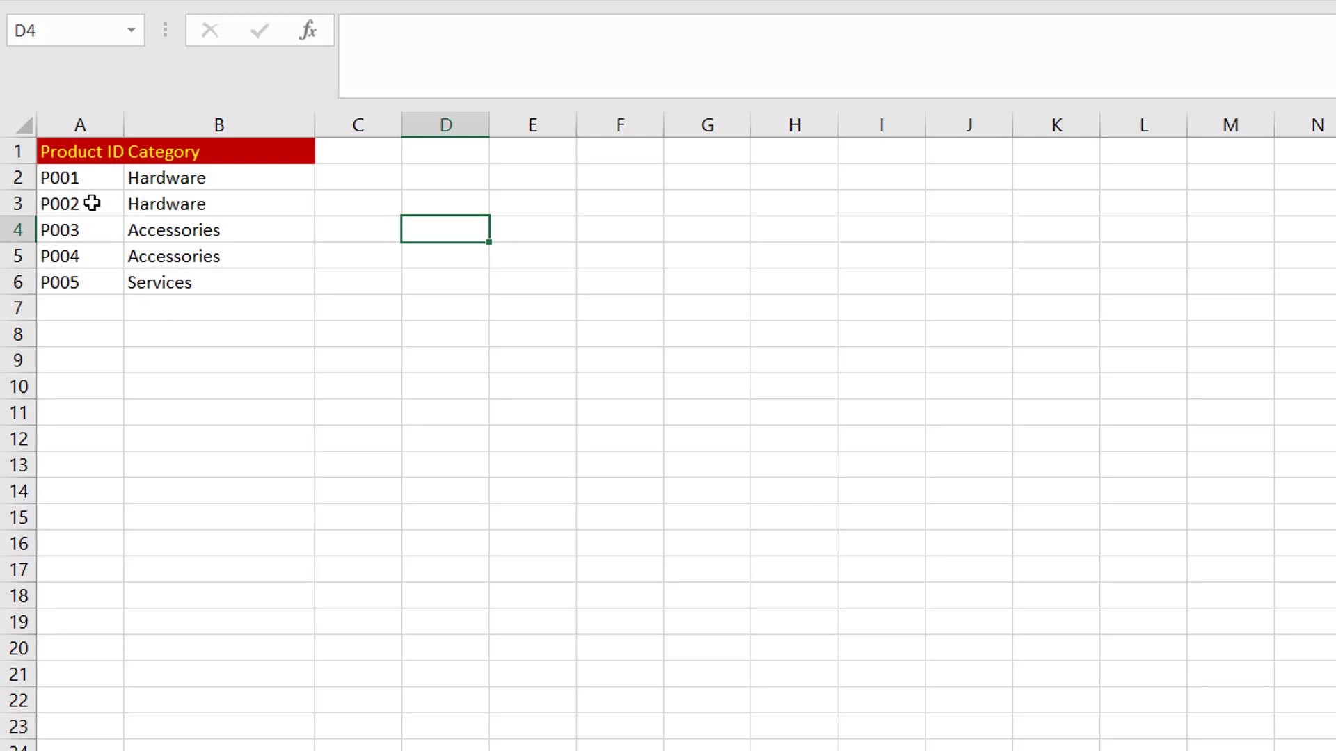
left_click(84, 181)
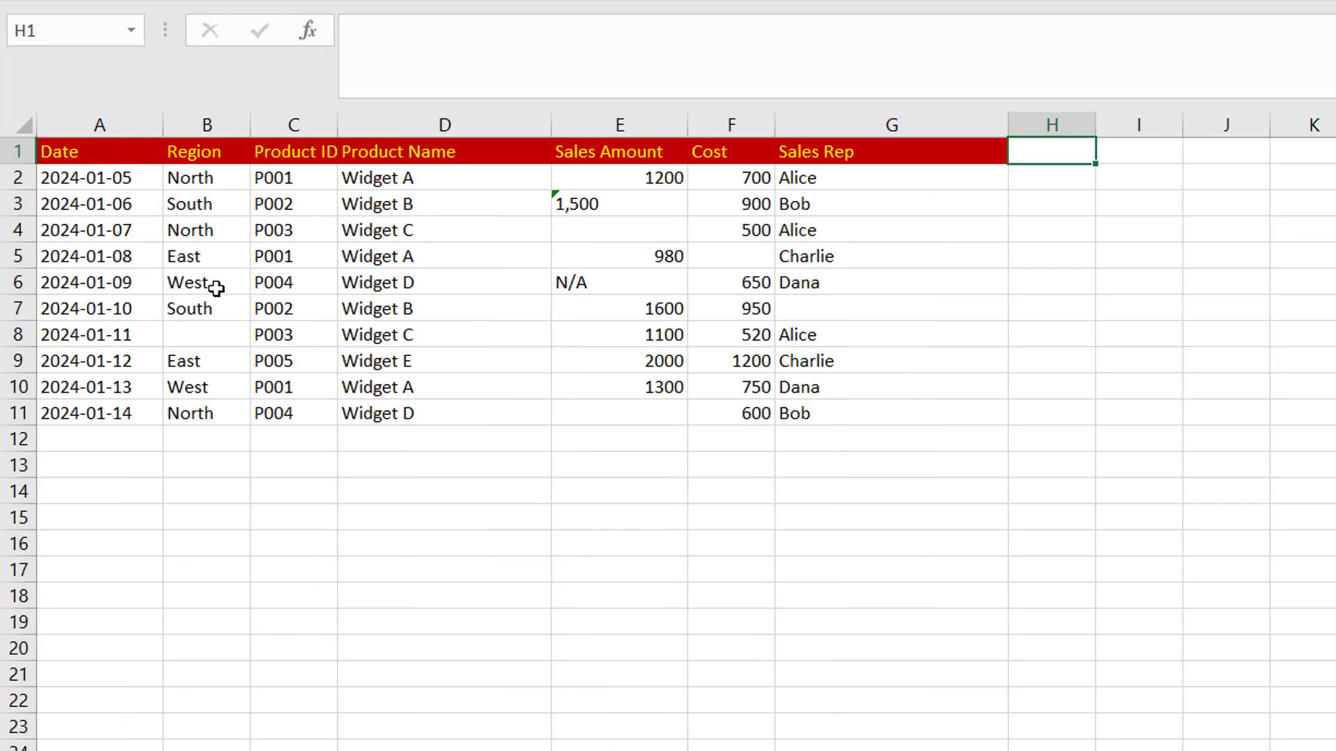
left_click(290, 132)
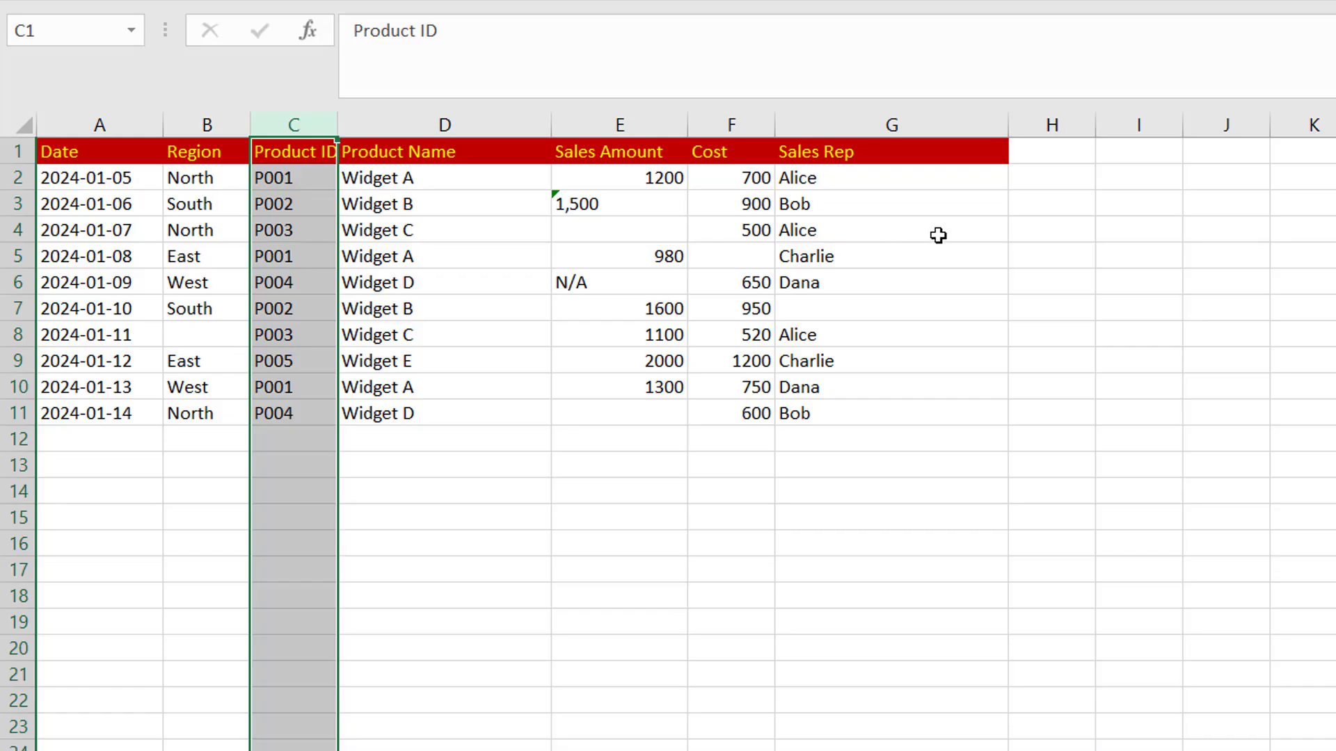
left_click(1038, 159)
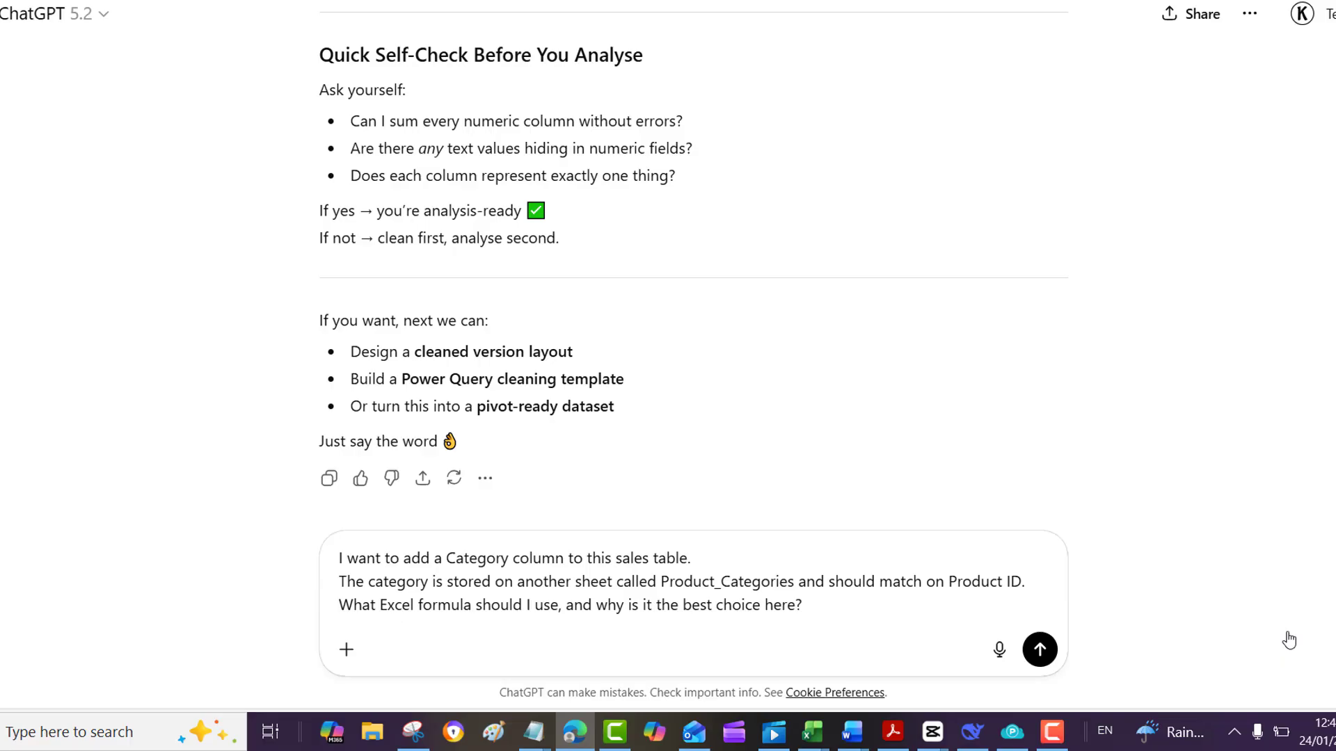
key("Return")
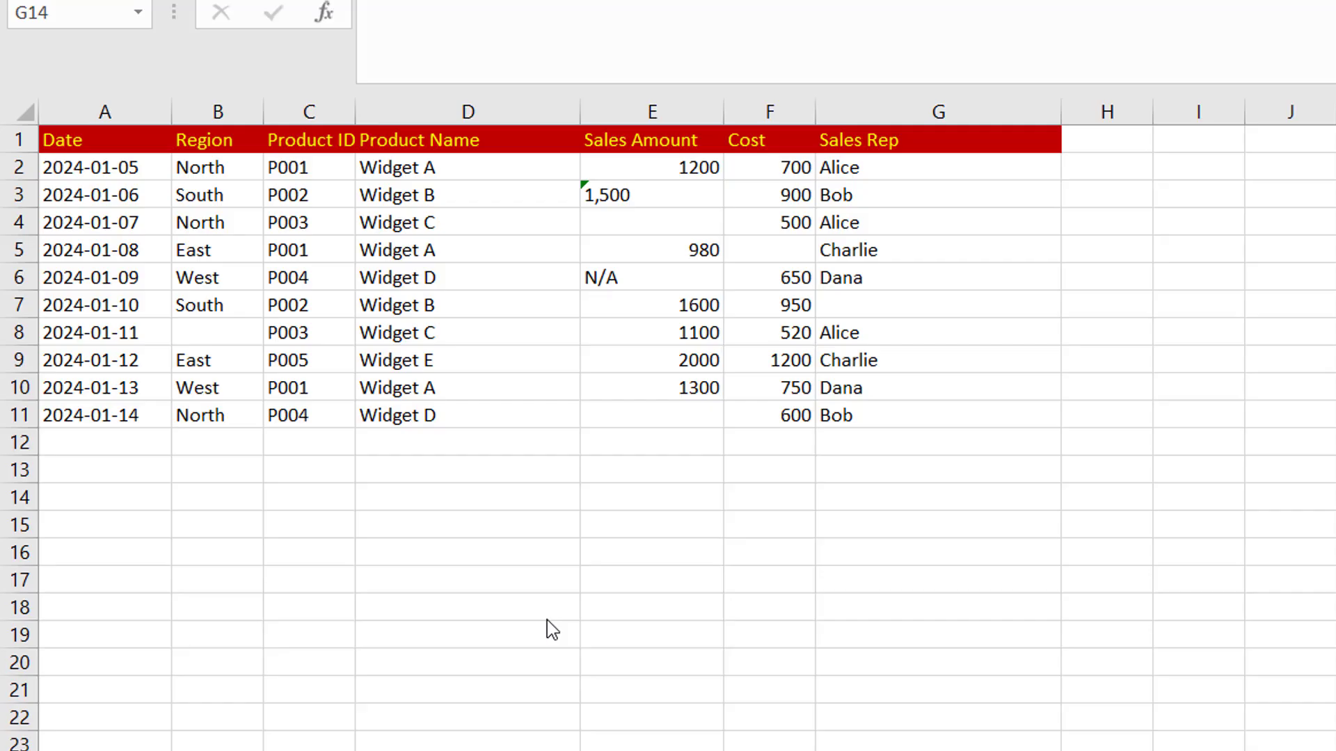
Check Excel cells F5, G7 and B8, and ask ChatGPT how to handle blanks or errors so totals and averages aren't misleading.
left_click(776, 251)
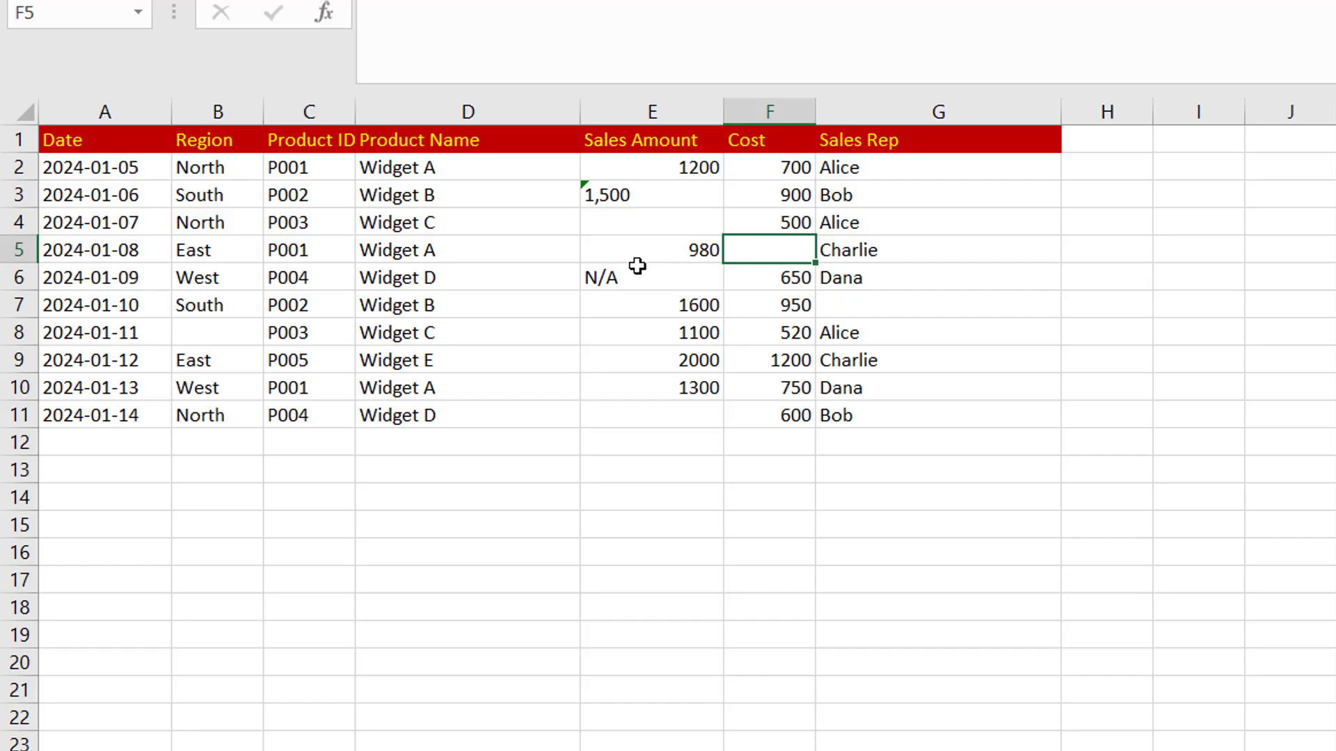
left_click(861, 306)
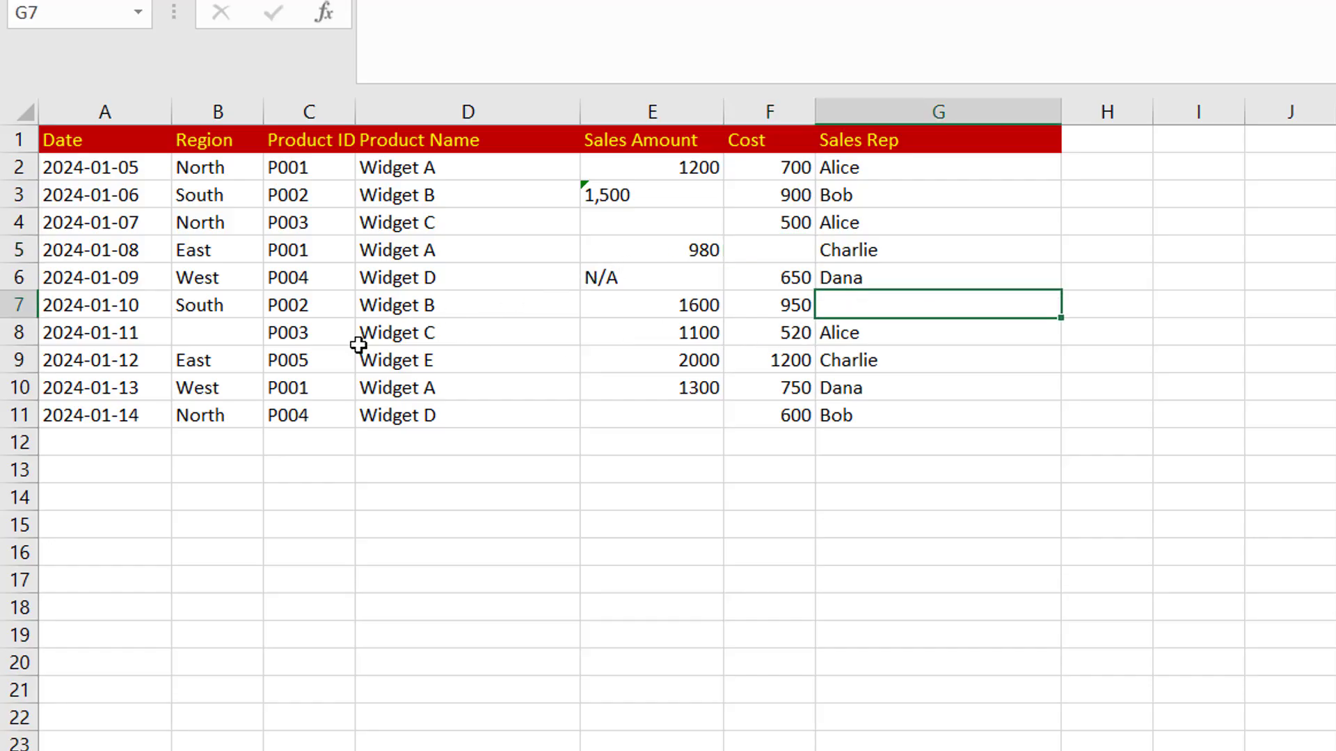
left_click(223, 335)
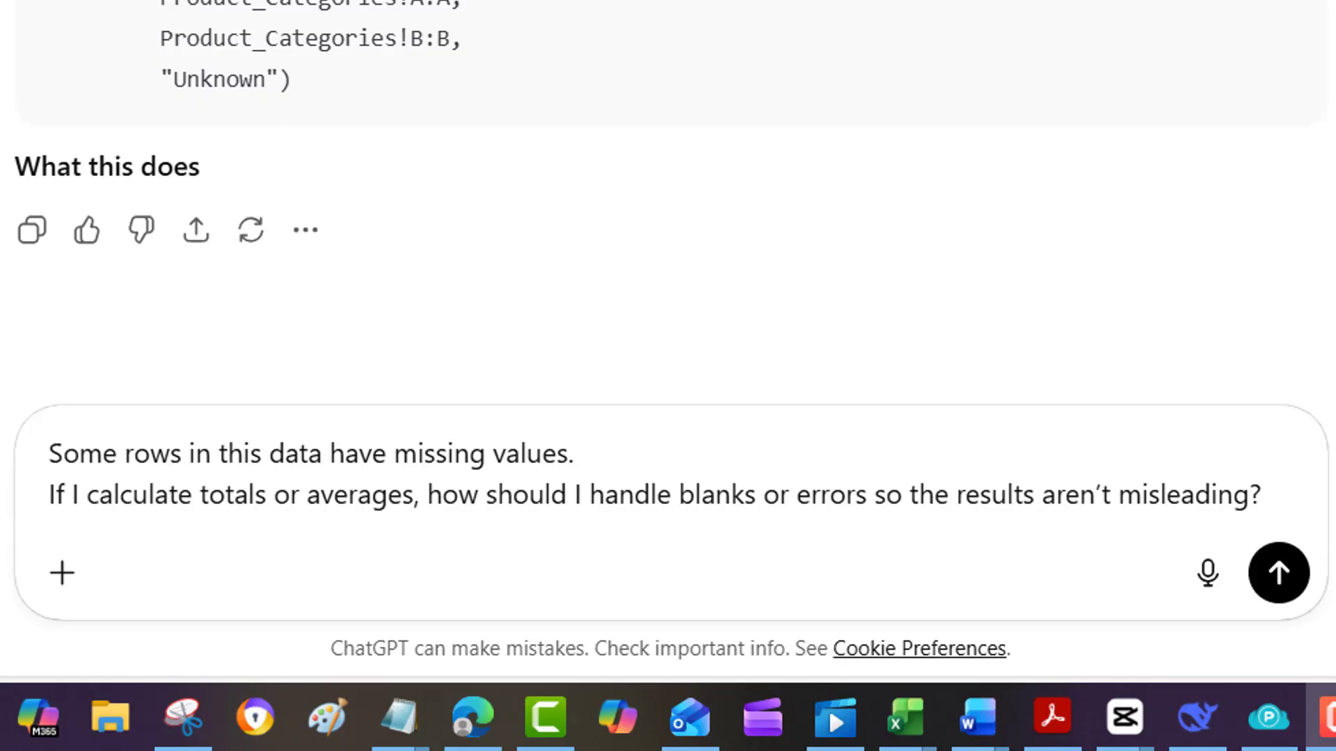
key("Return")
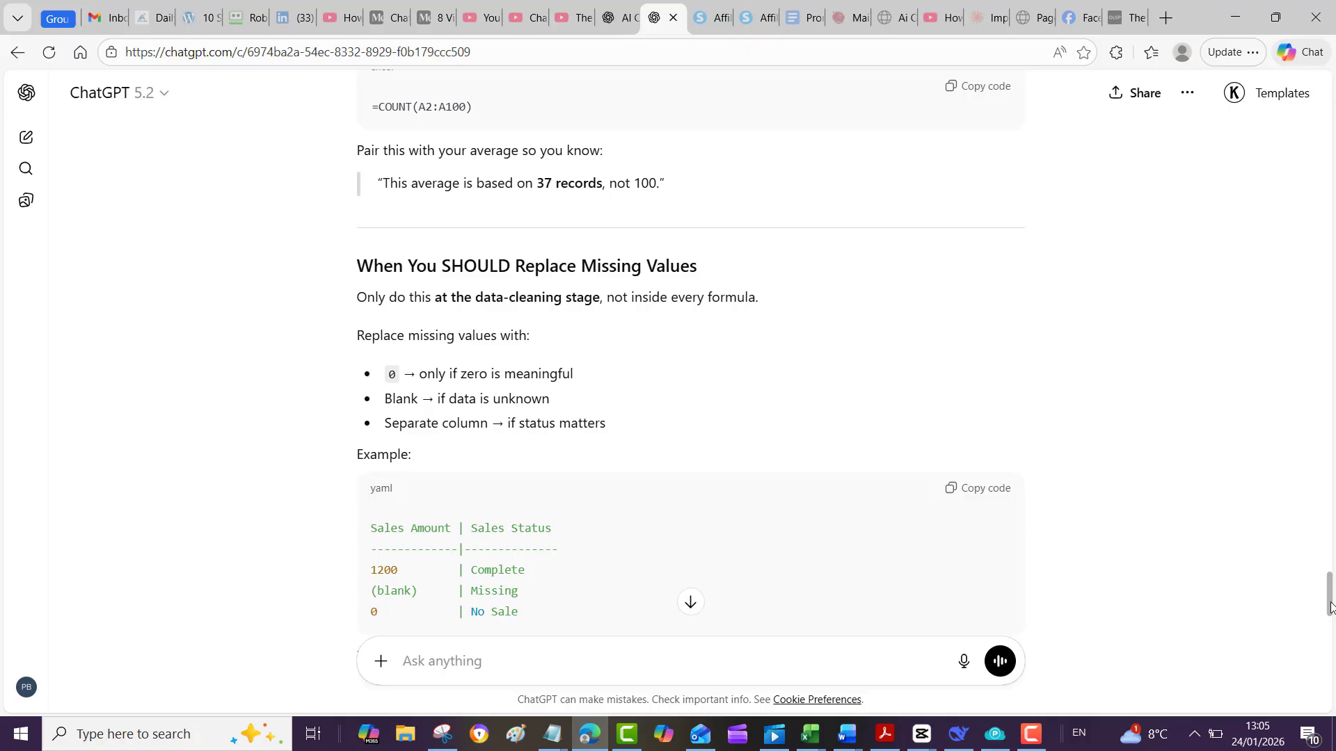
scroll(1331, 604, "down", 1)
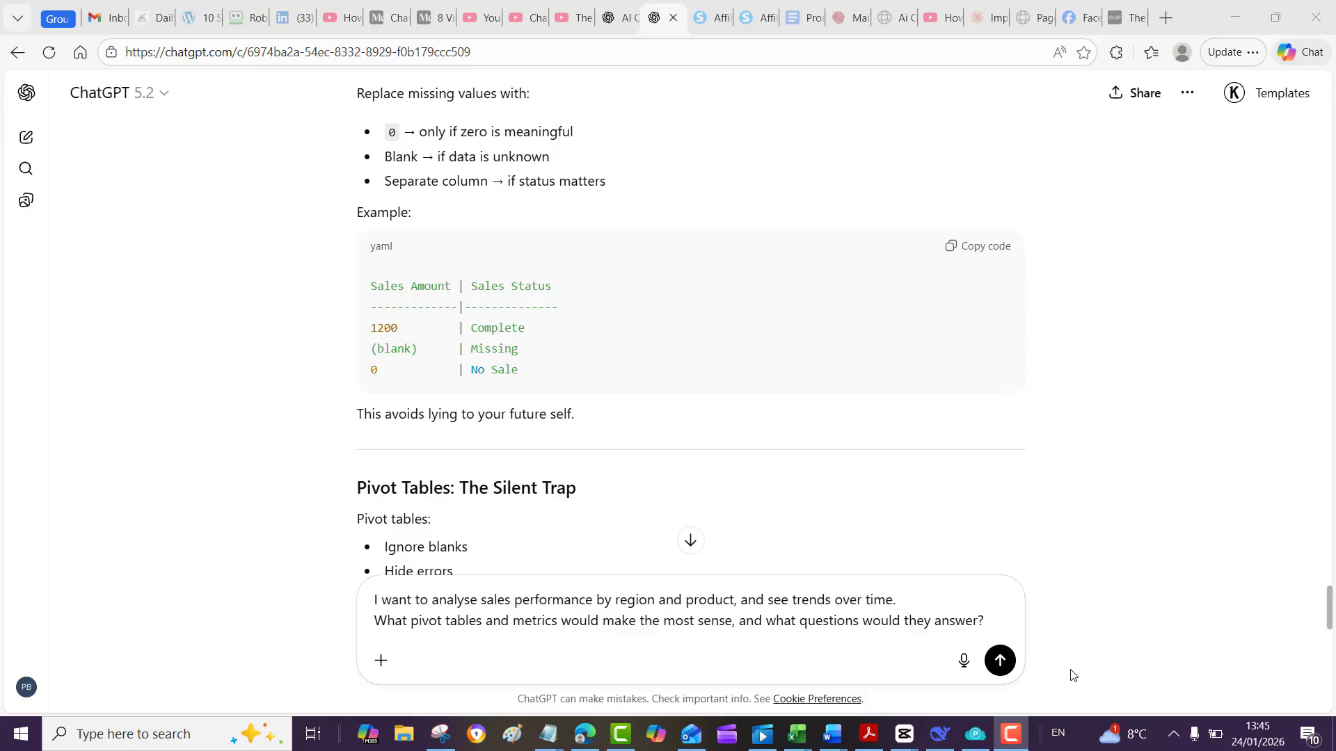
Ask which pivot tables and metrics suit analysing sales by region, product and time and what questions they answer, and read the suggested setups.
left_click(999, 661)
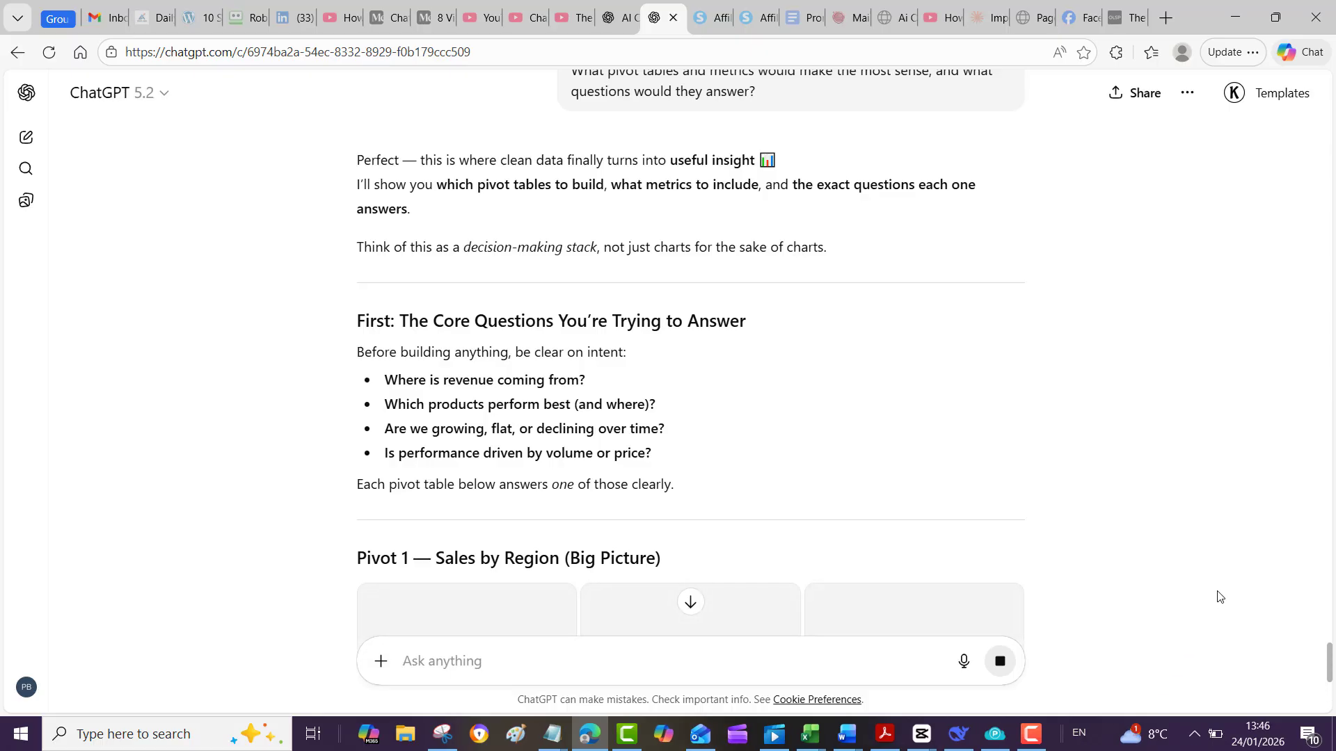
scroll(1219, 597, "down", 2)
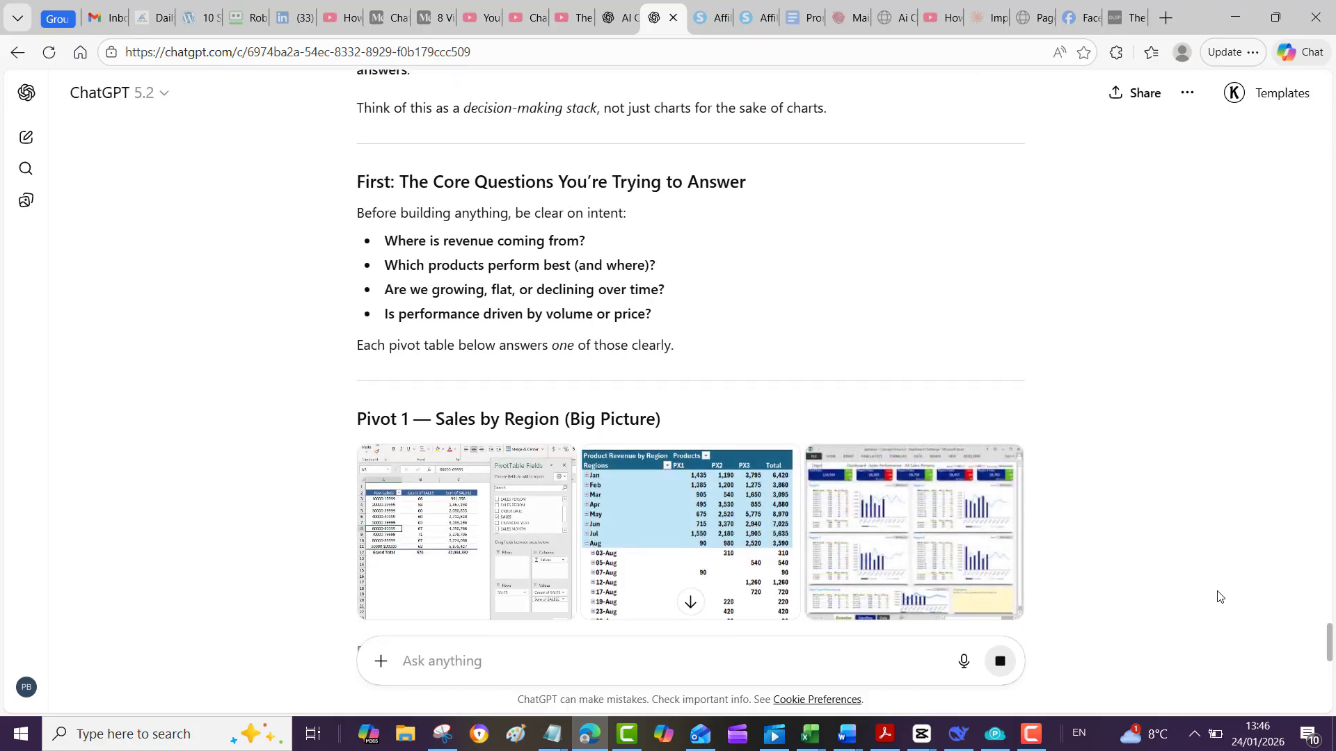
scroll(1219, 597, "down", 2)
scroll(1219, 597, "down", 2)
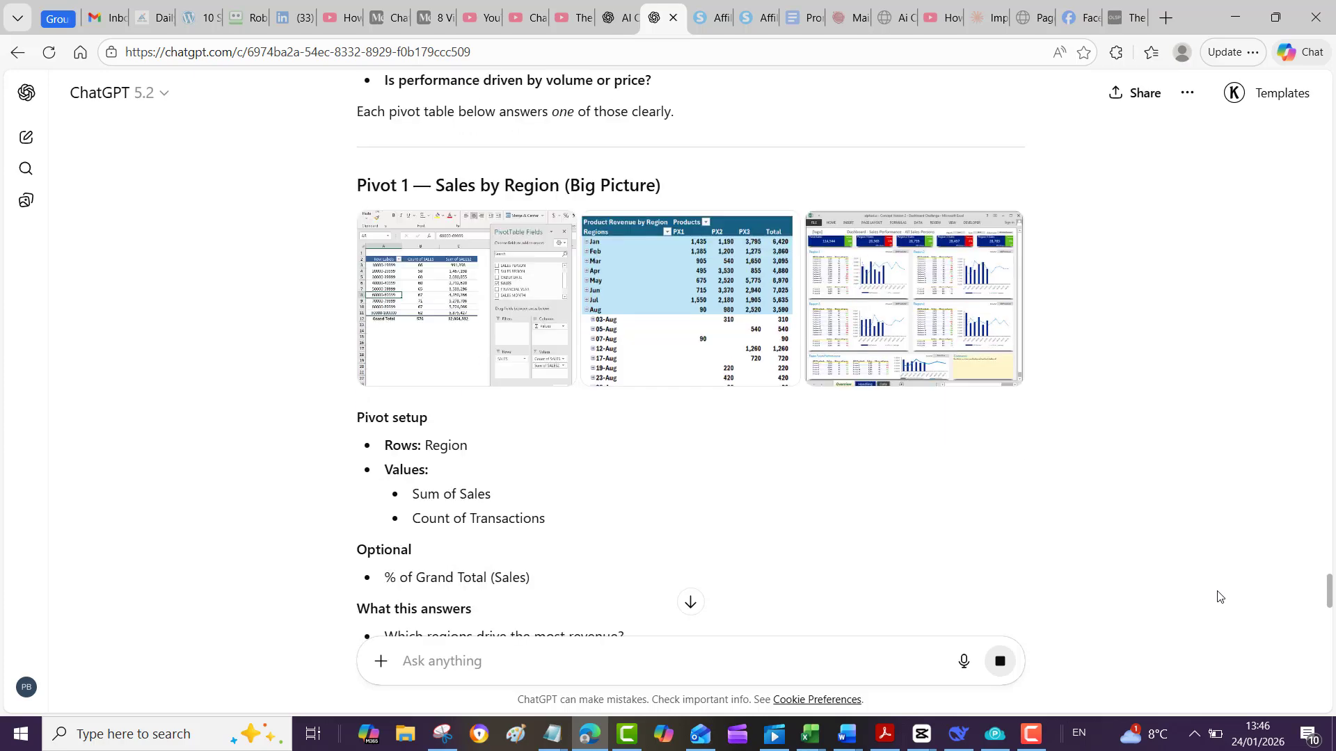
scroll(1219, 597, "down", 1)
scroll(1218, 597, "down", 3)
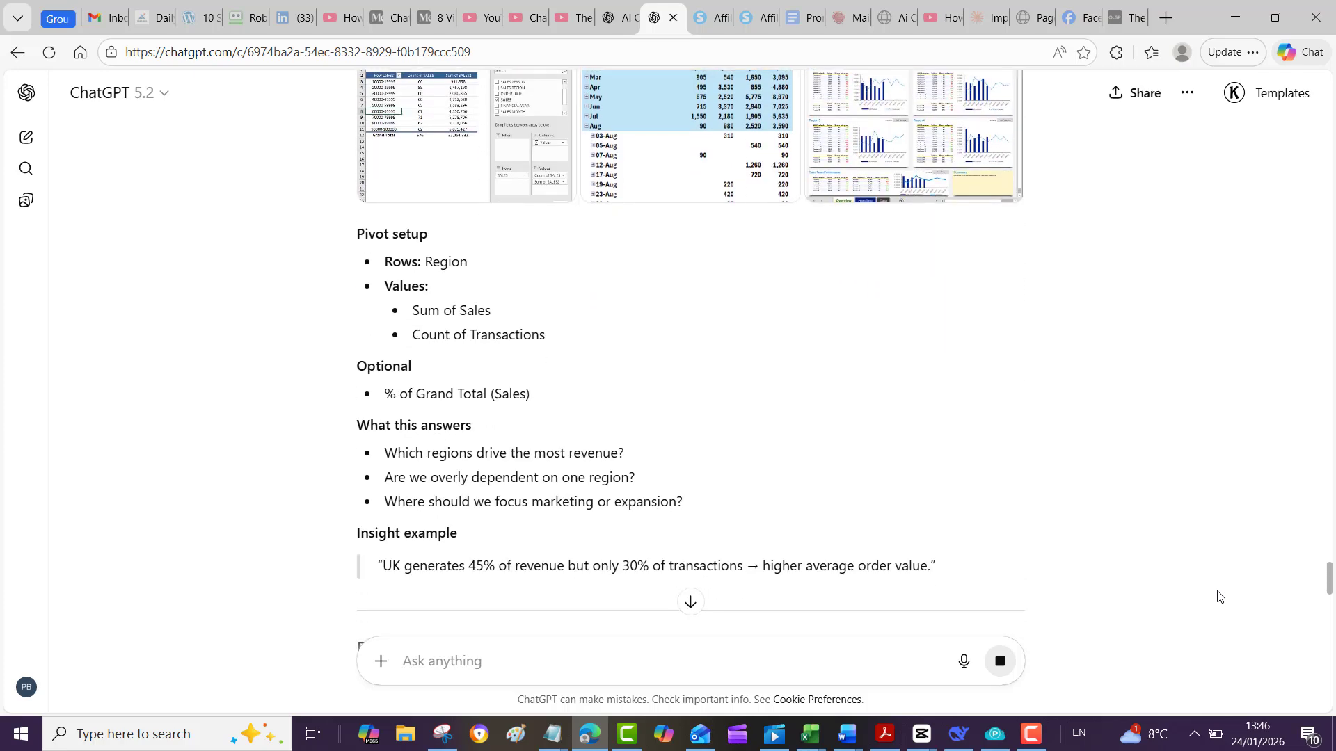
scroll(1217, 597, "down", 4)
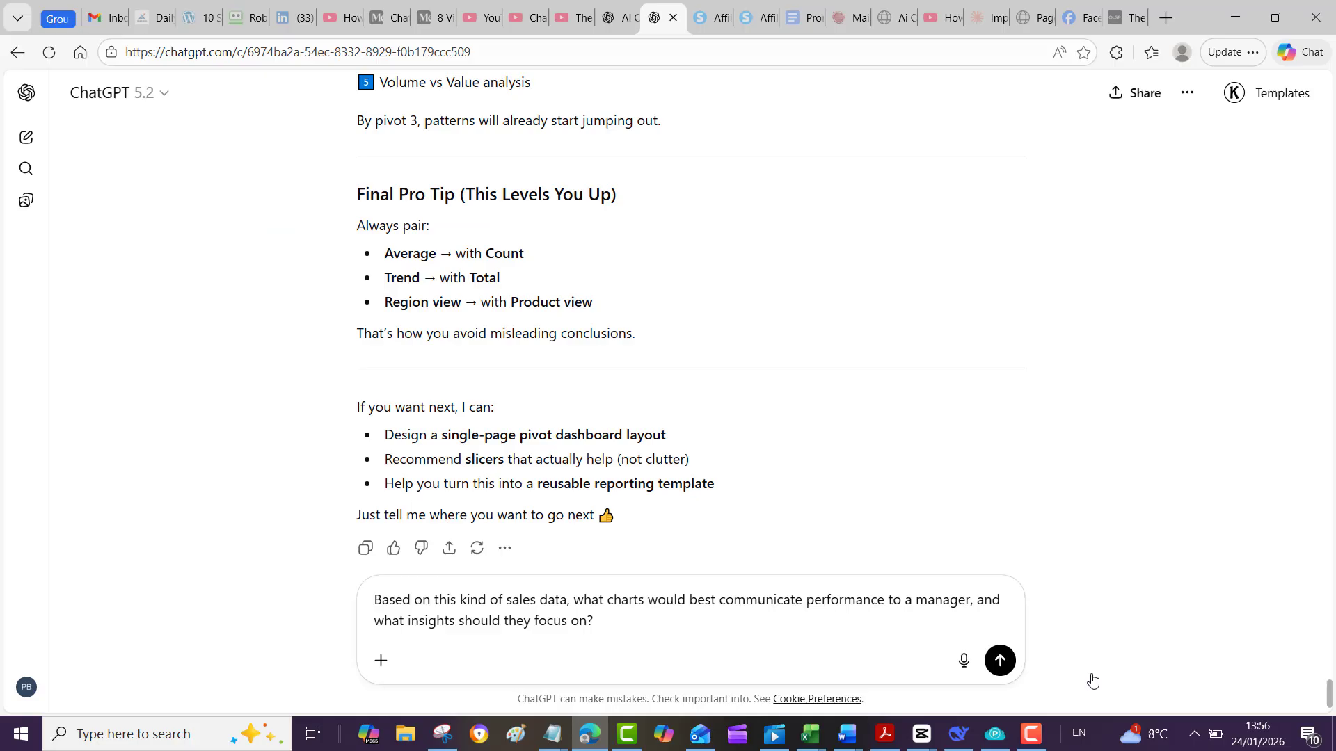
Ask which charts best communicate sales performance to a manager and what insights to focus on, and review the recommended charts.
key("Return")
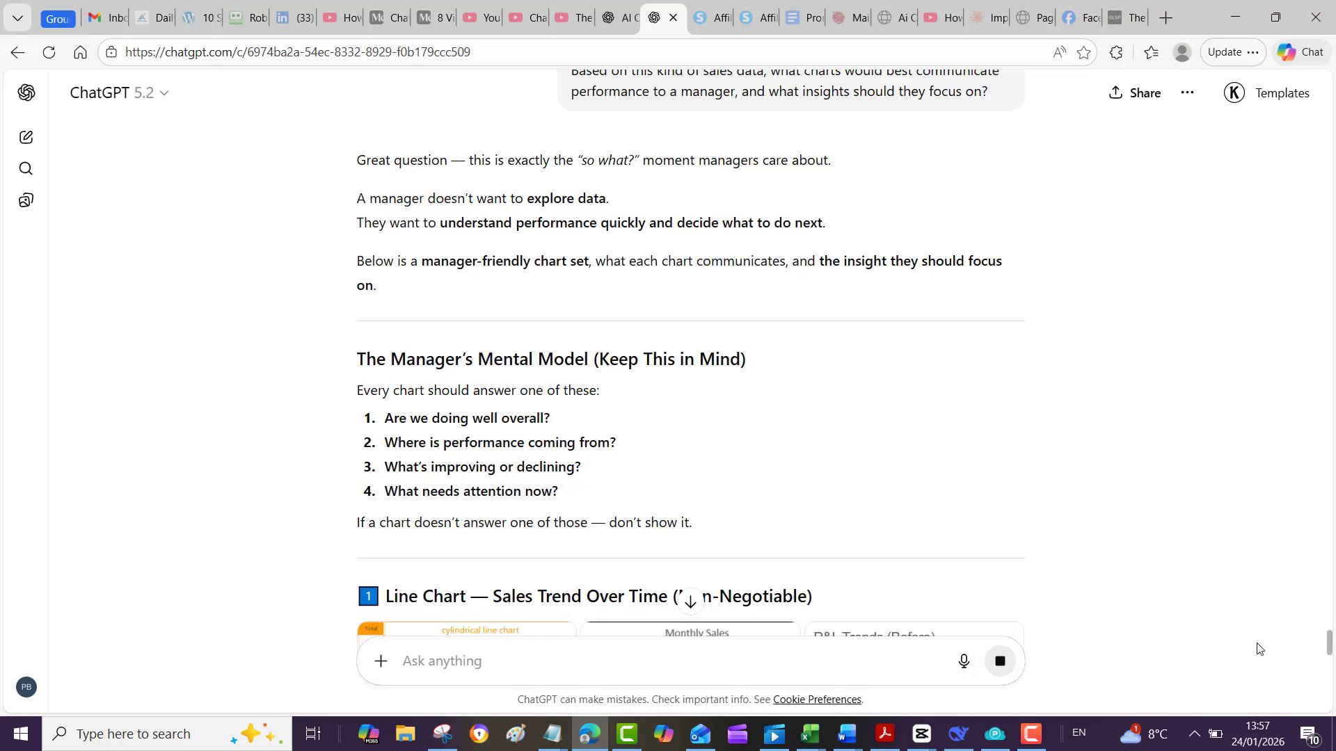
scroll(1260, 649, "down", 5)
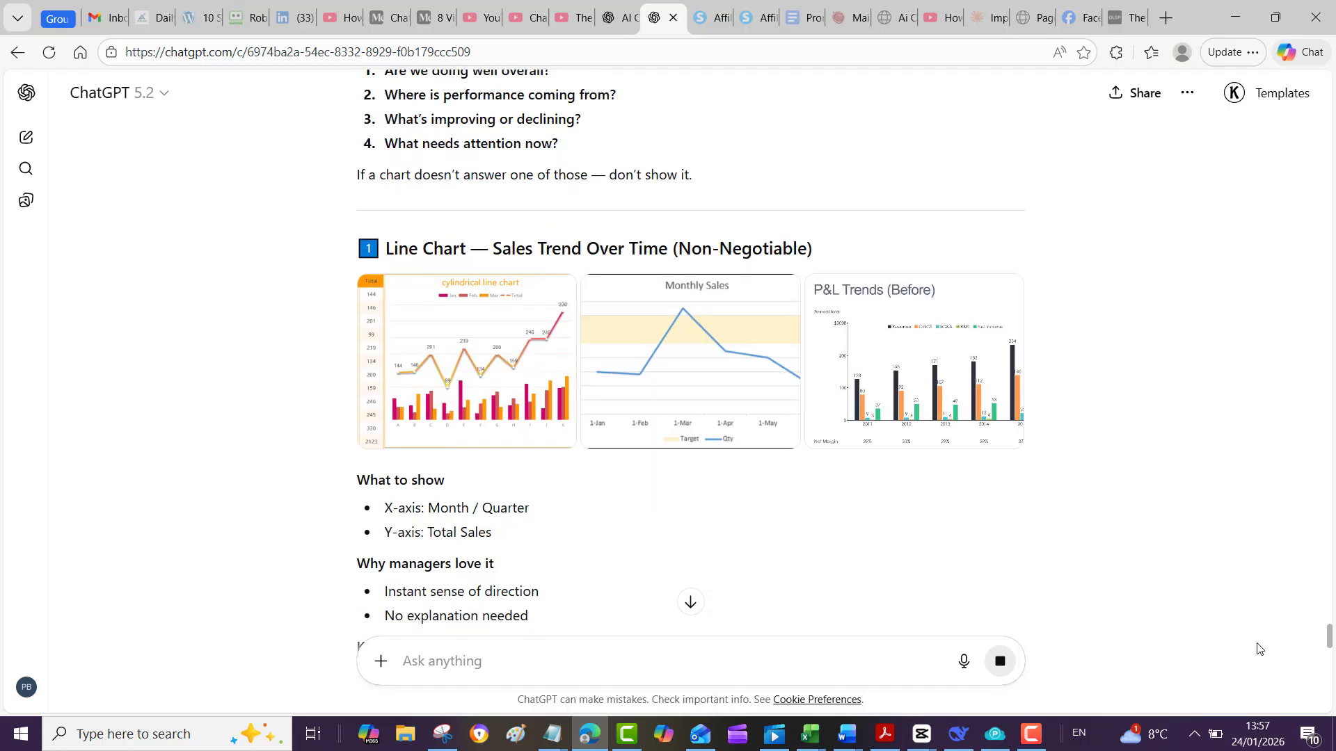
scroll(1260, 649, "down", 2)
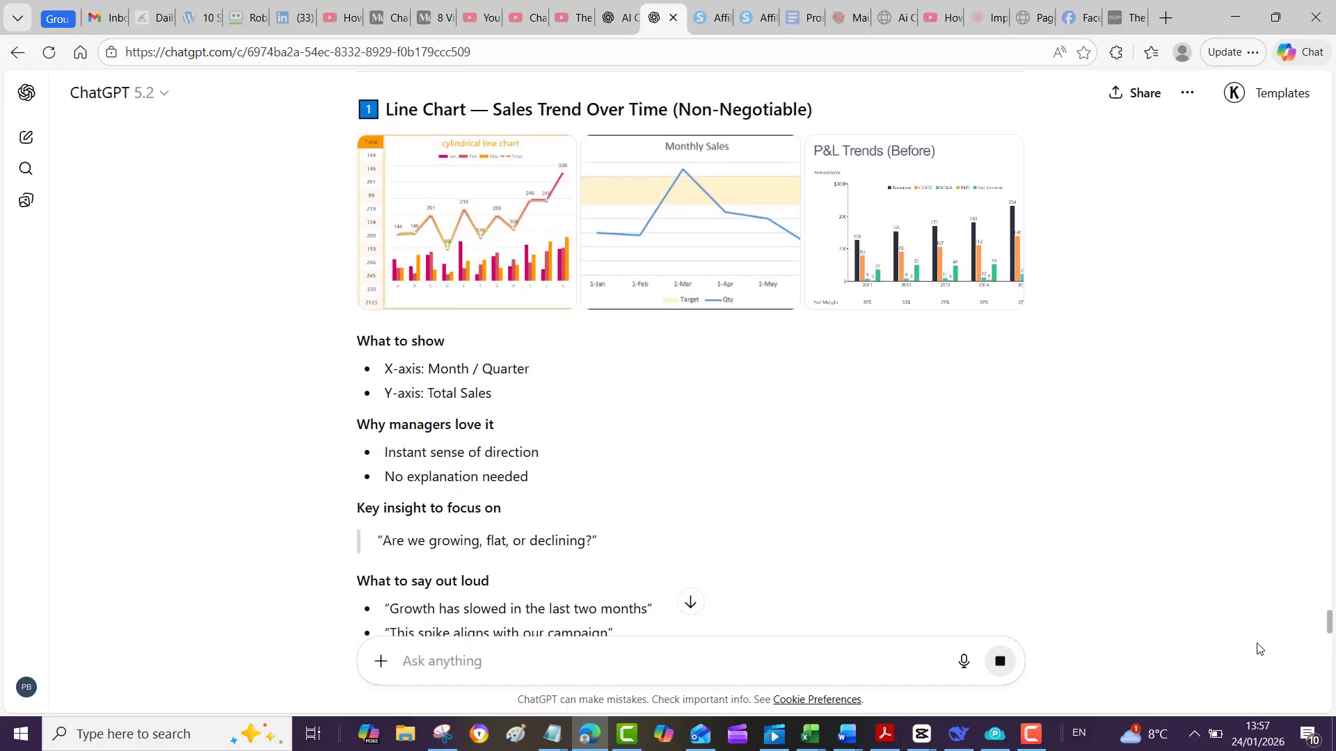
scroll(1260, 650, "down", 10)
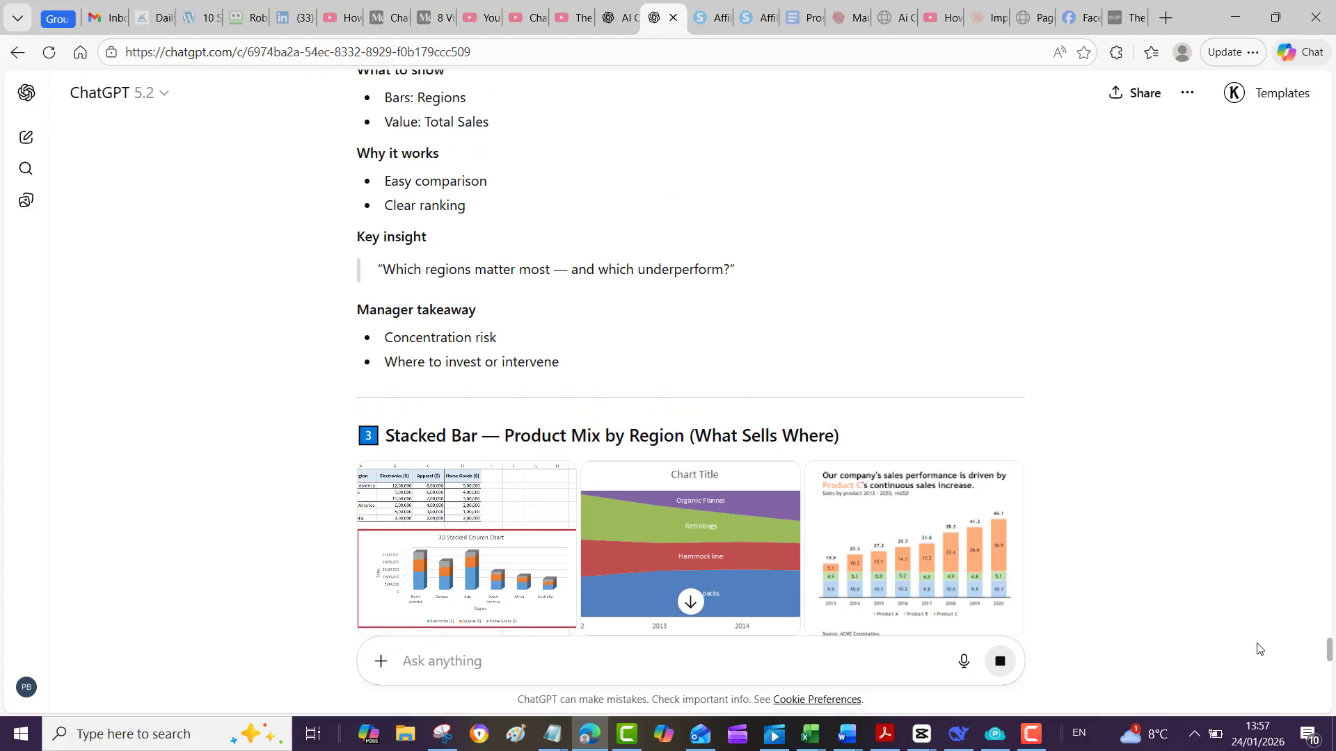
scroll(1258, 649, "up", 7)
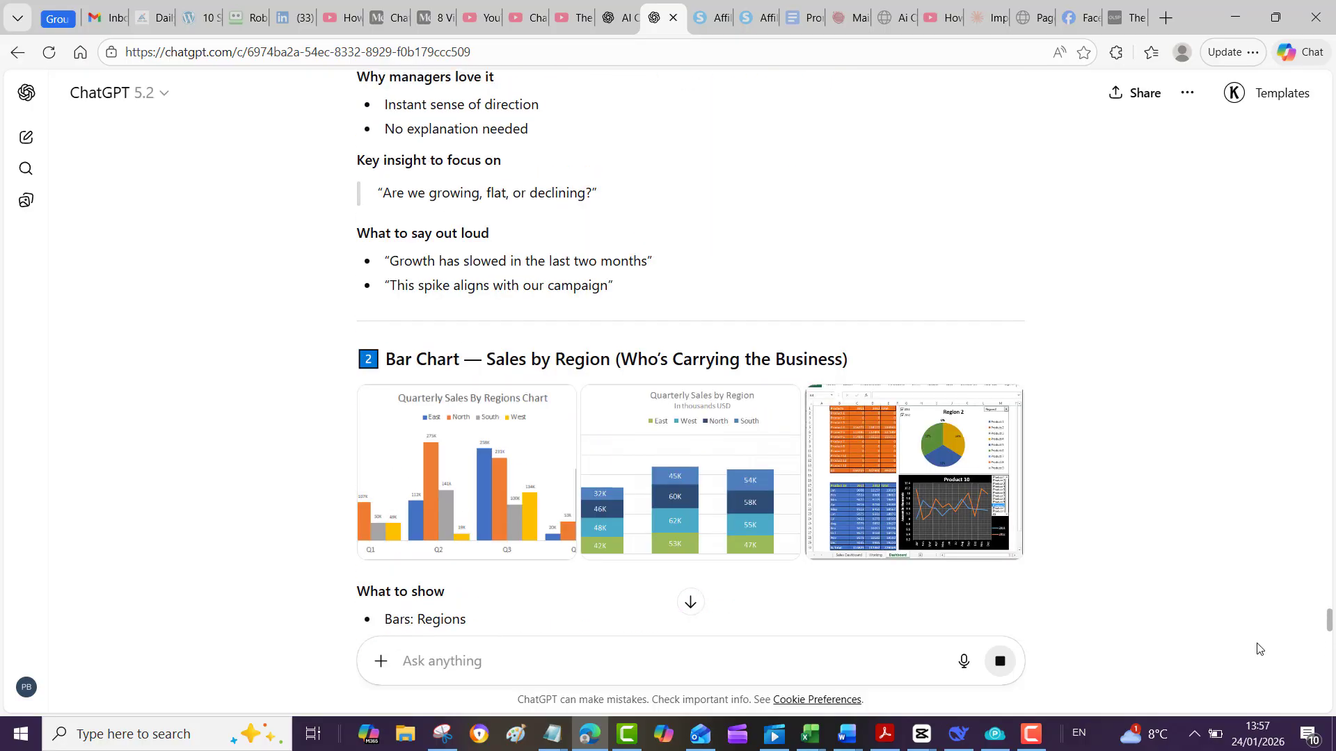
scroll(1260, 649, "down", 10)
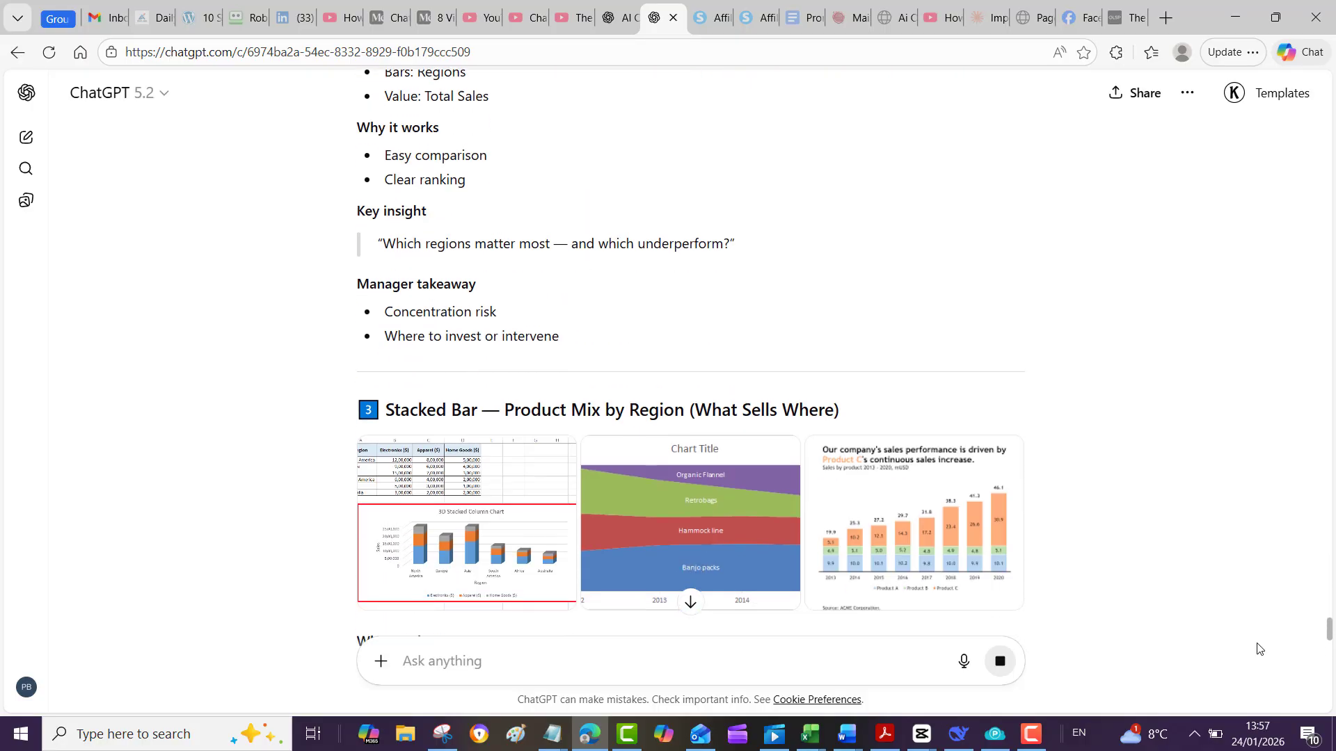
Read the rest of the chart answer, from the stacked bar recommendation through the executive summary setup and manager focus advice to the closing offers.
scroll(1258, 650, "down", 5)
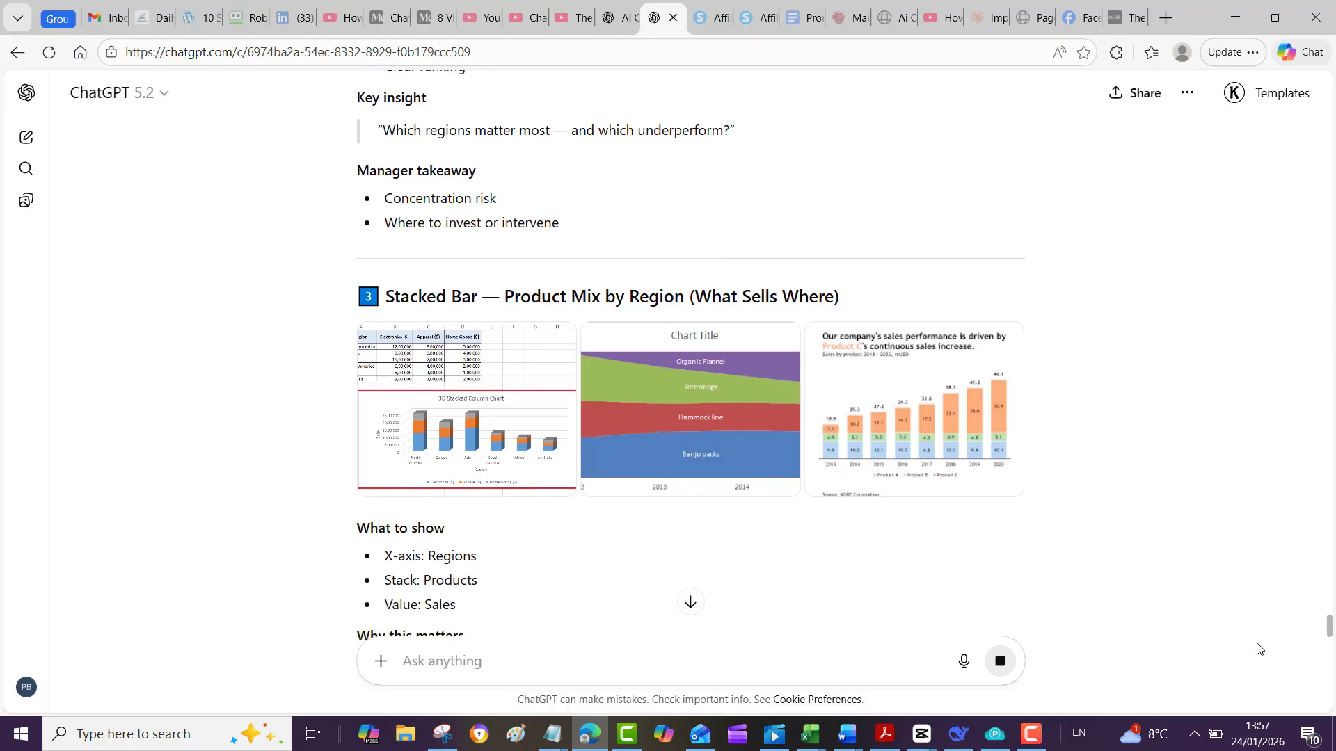
scroll(1258, 649, "down", 5)
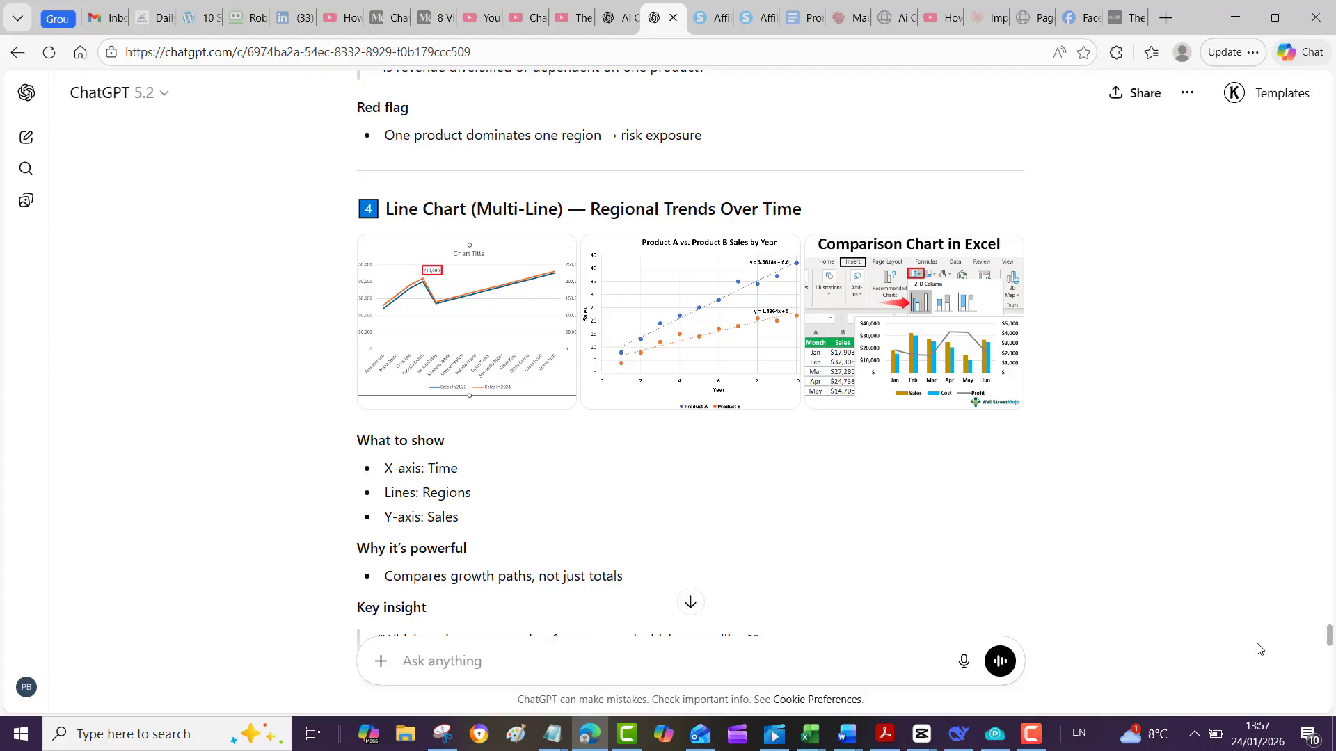
scroll(1258, 649, "down", 6)
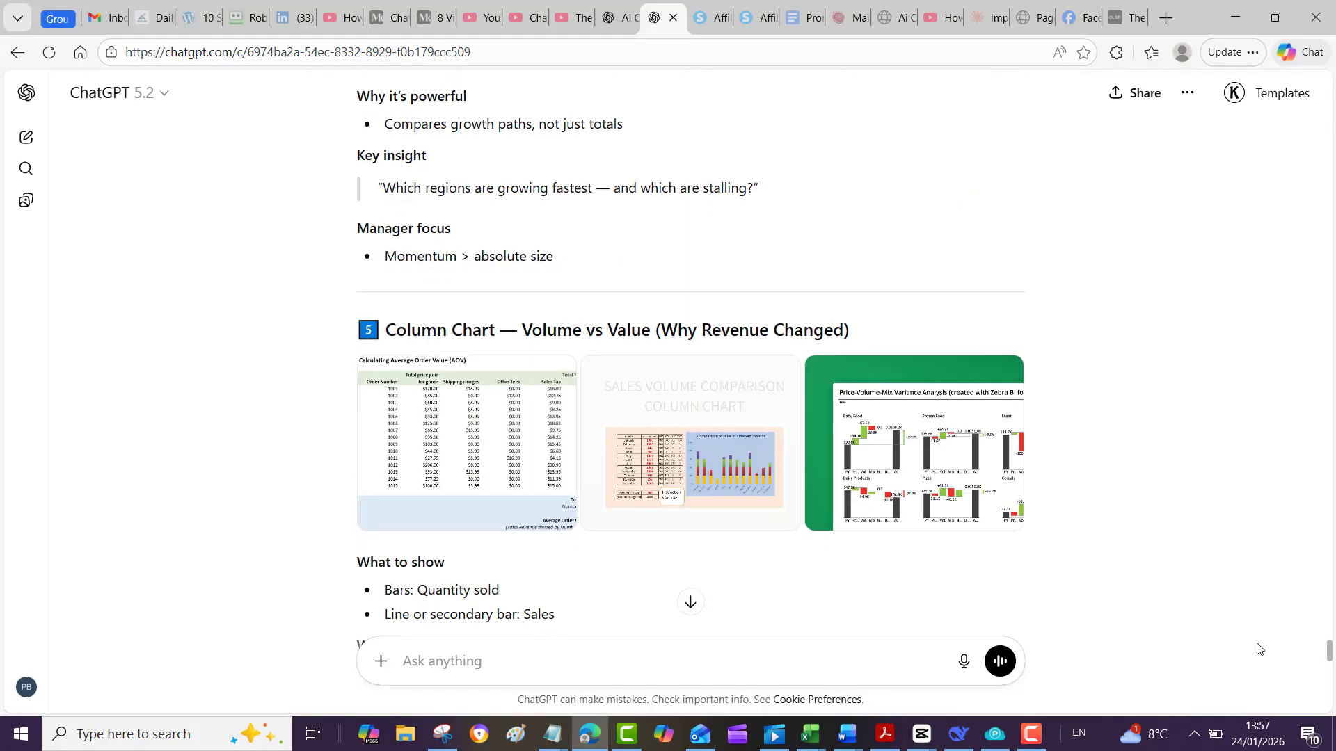
scroll(1258, 649, "down", 1)
scroll(1258, 649, "down", 8)
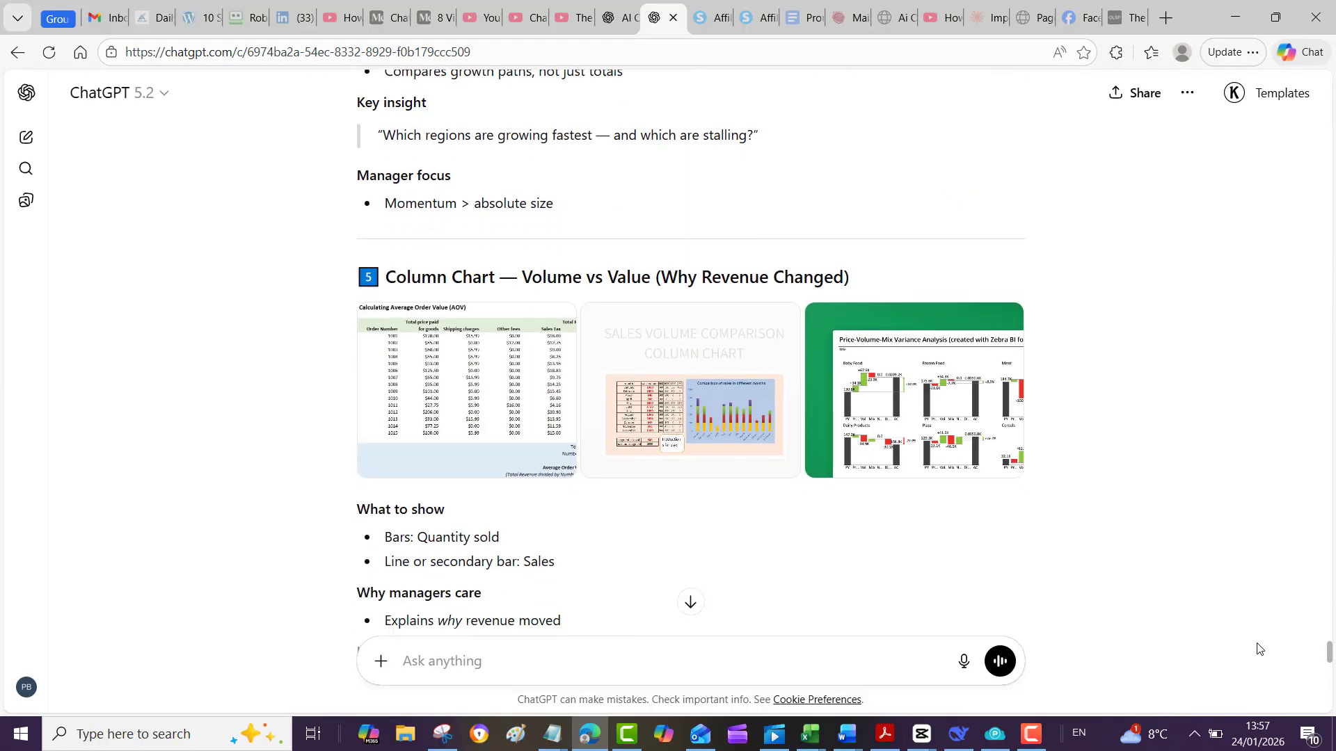
scroll(1258, 649, "down", 2)
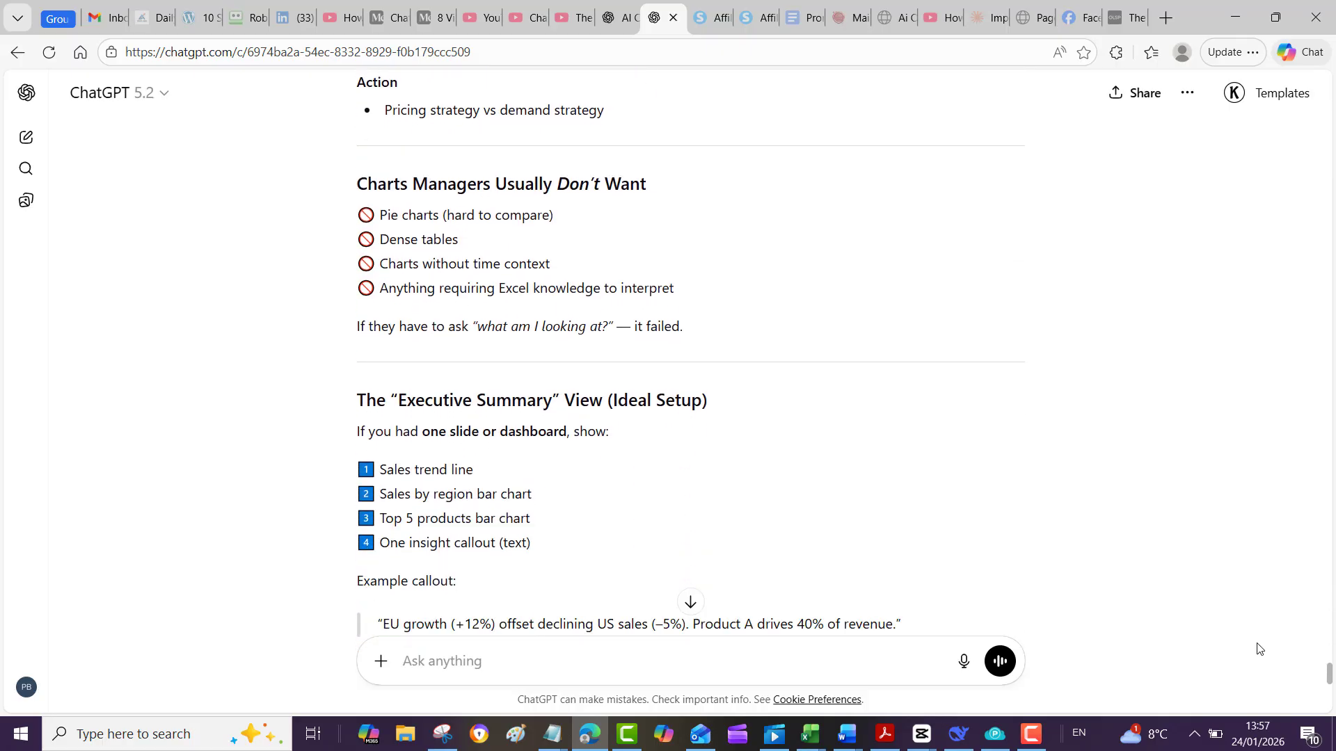
scroll(1258, 649, "down", 6)
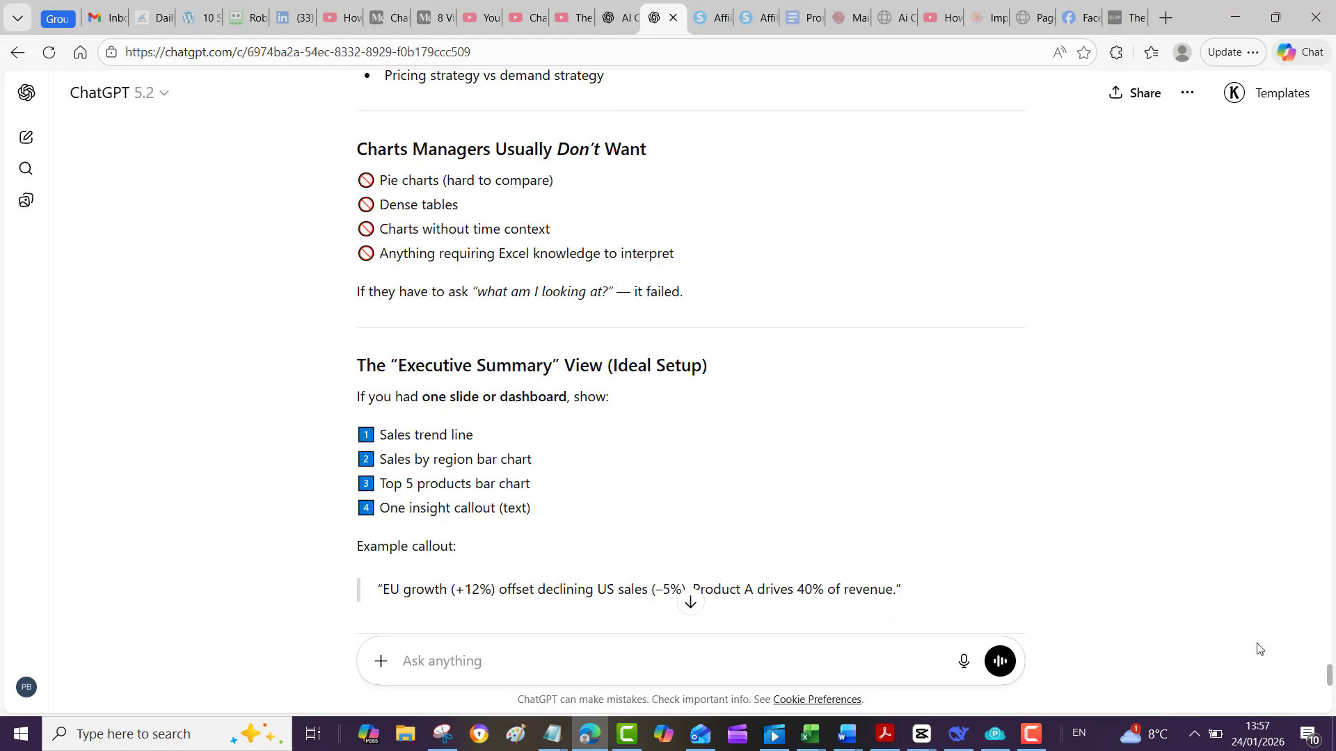
scroll(1258, 649, "down", 5)
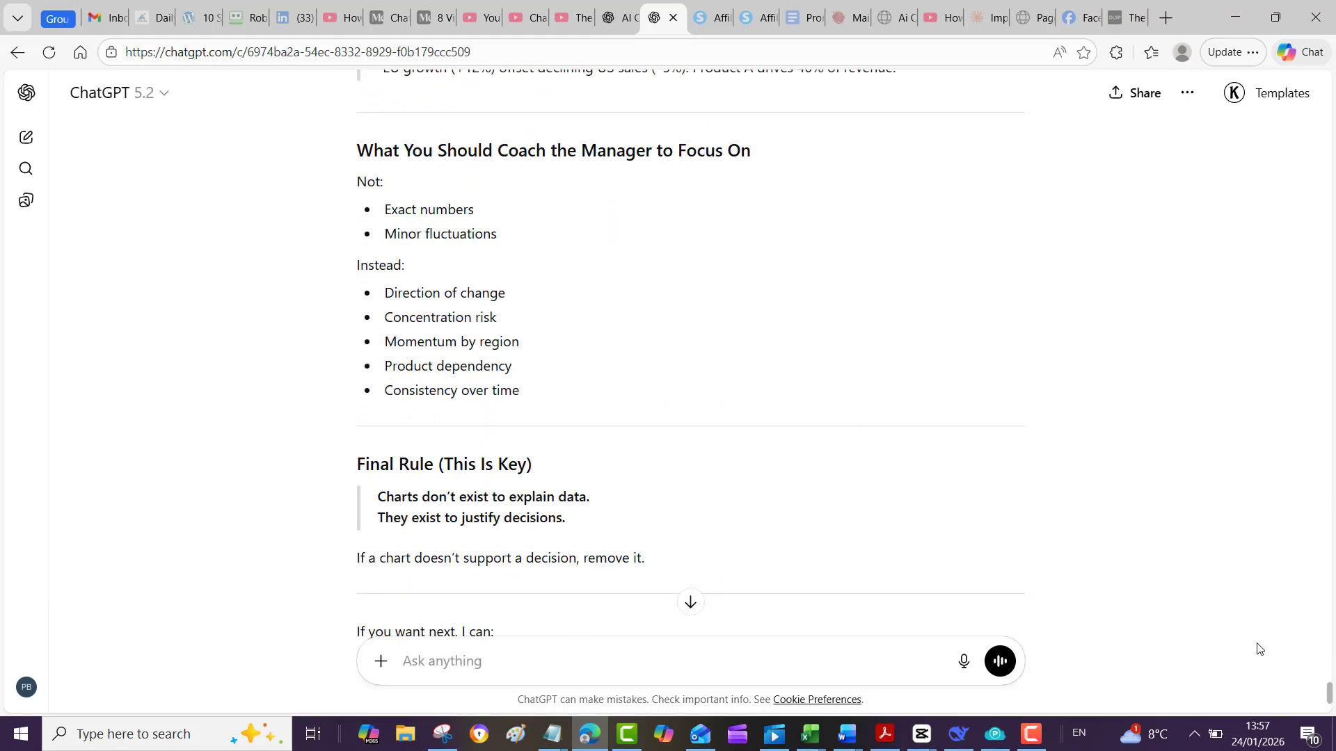
scroll(1258, 649, "down", 2)
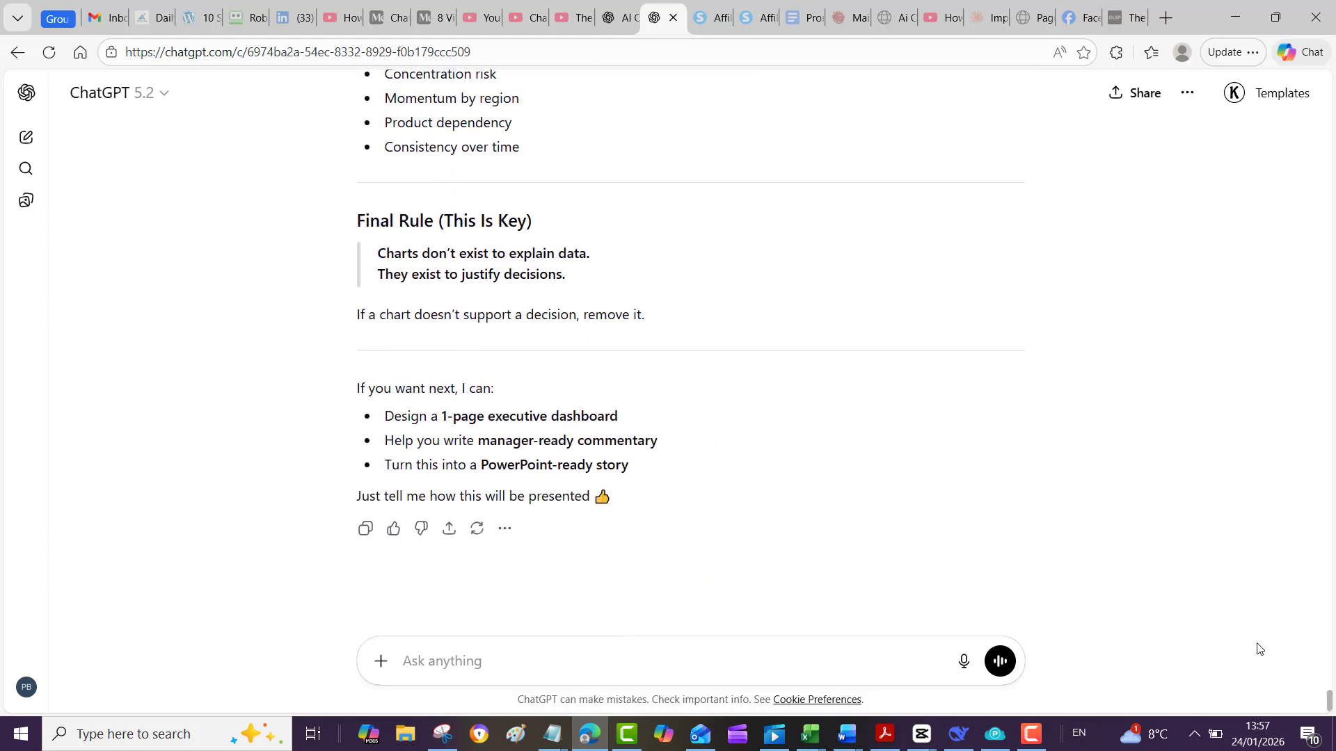